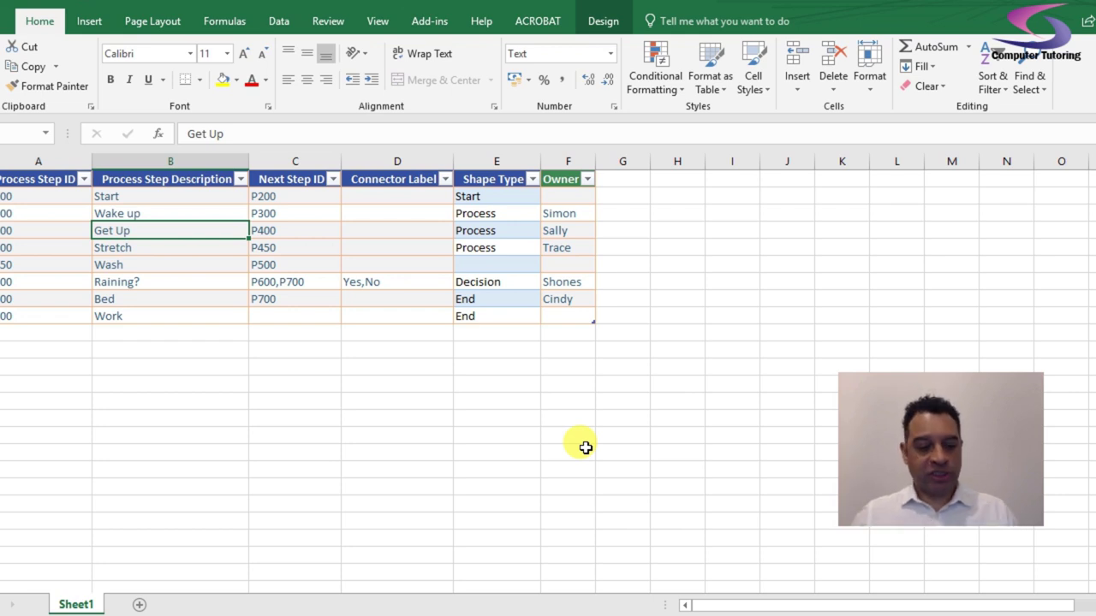
Switch to Chrome and read the Data Visualizer support article for the Visio version and subscription required
{"action": "key", "text": "alt+Tab"}
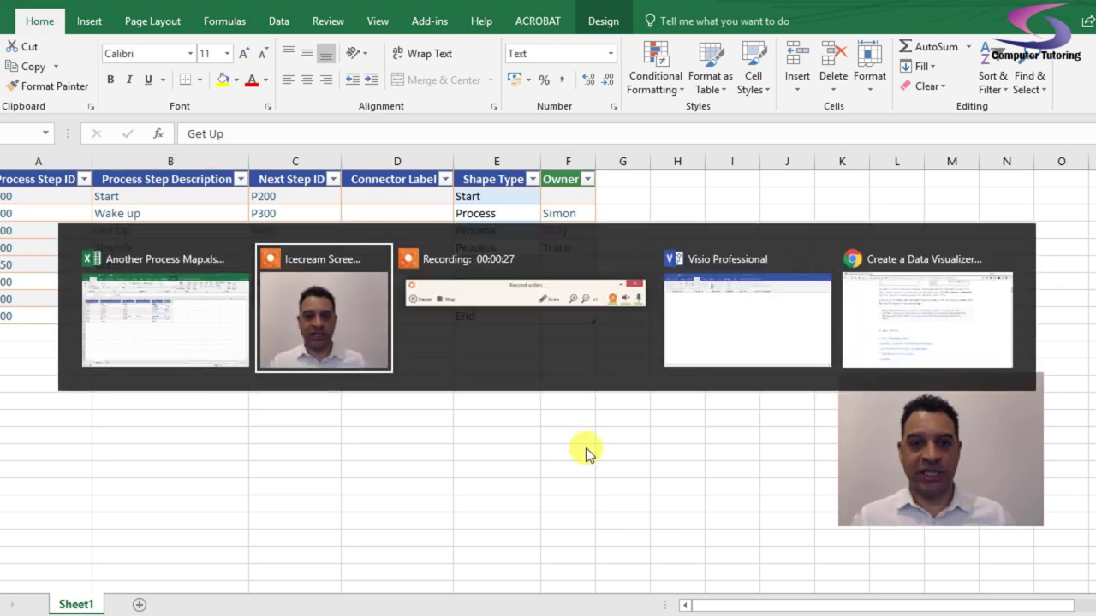
{"action": "key", "text": "alt+Tab"}
{"action": "key", "text": "alt+Tab"}
{"action": "key", "text": "alt+Tab"}
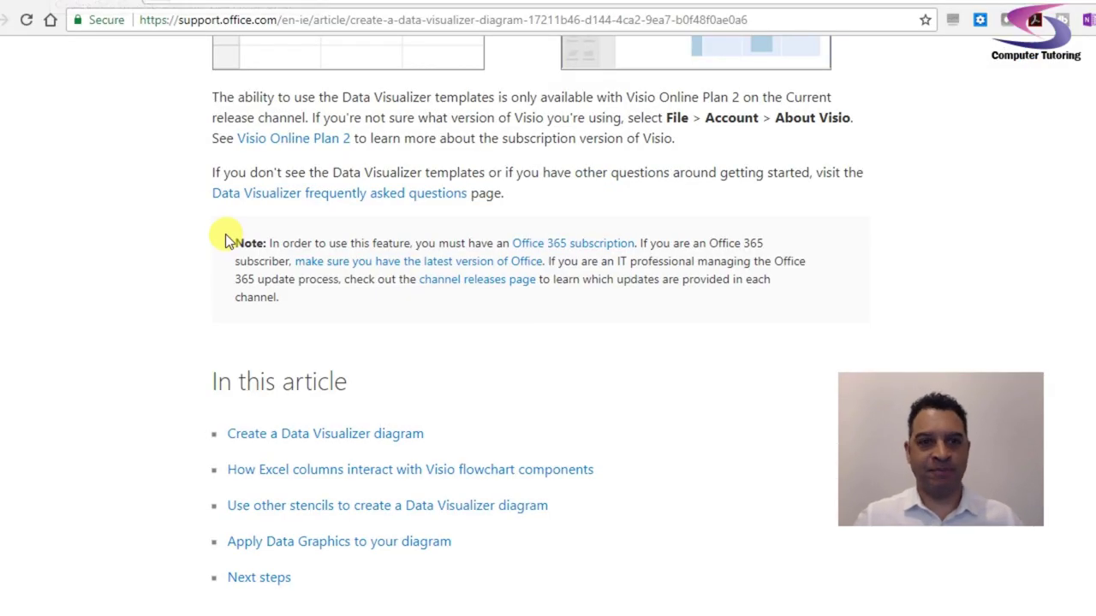
{"action": "scroll", "coordinate": [225, 234], "scroll_direction": "up", "scroll_amount": 1}
{"action": "scroll", "coordinate": [173, 274], "scroll_direction": "up", "scroll_amount": 4}
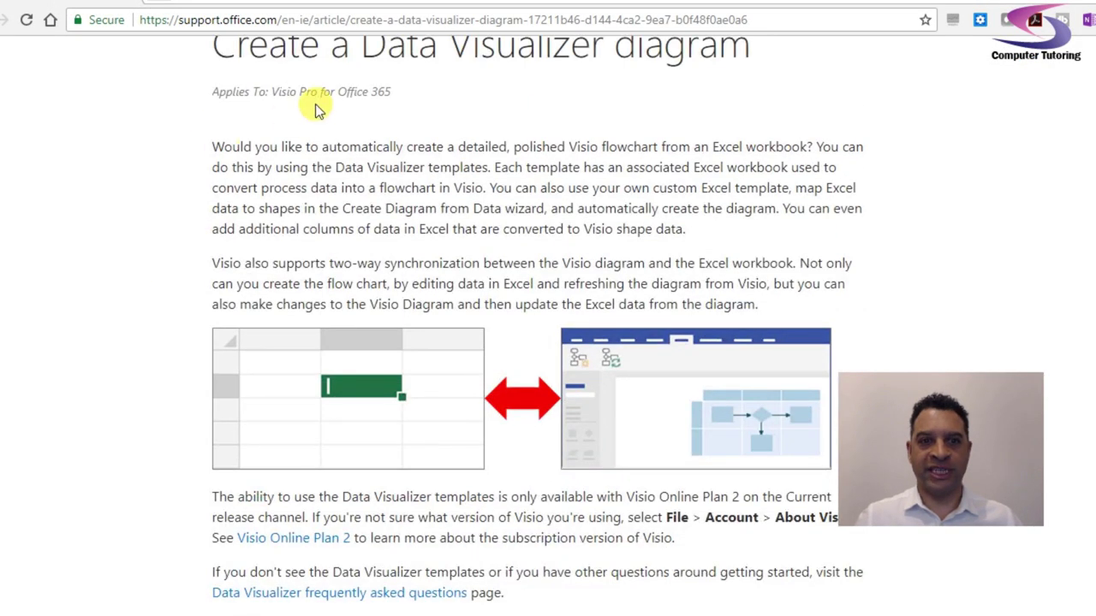
{"action": "scroll", "coordinate": [351, 215], "scroll_direction": "down", "scroll_amount": 3}
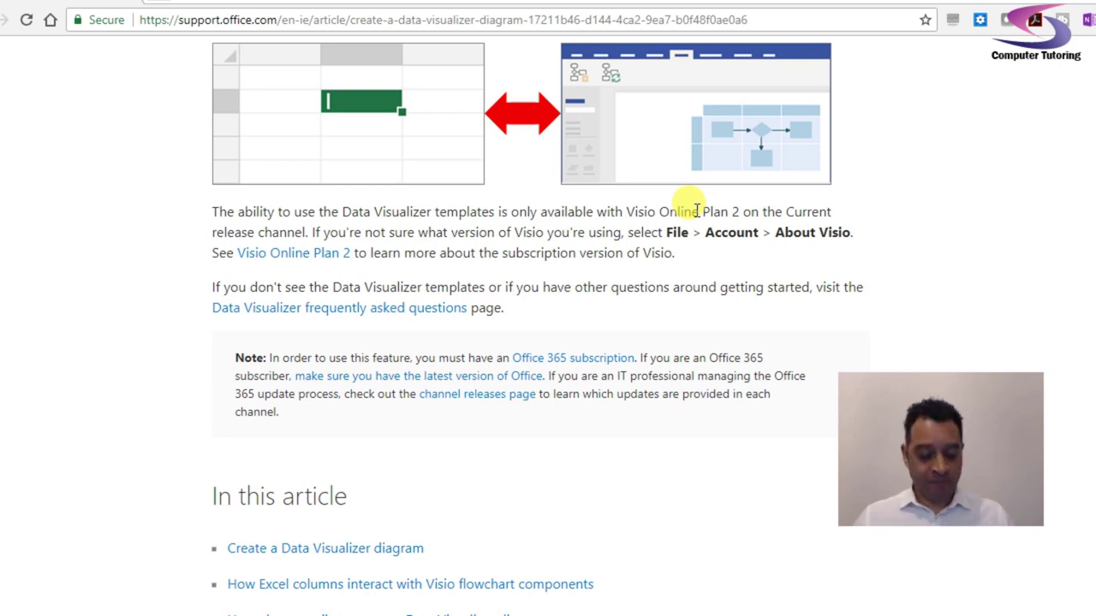
Switch back to Excel and browse the new workbook templates, including Process Map for Basic Flowchart
{"action": "key", "text": "alt+Tab"}
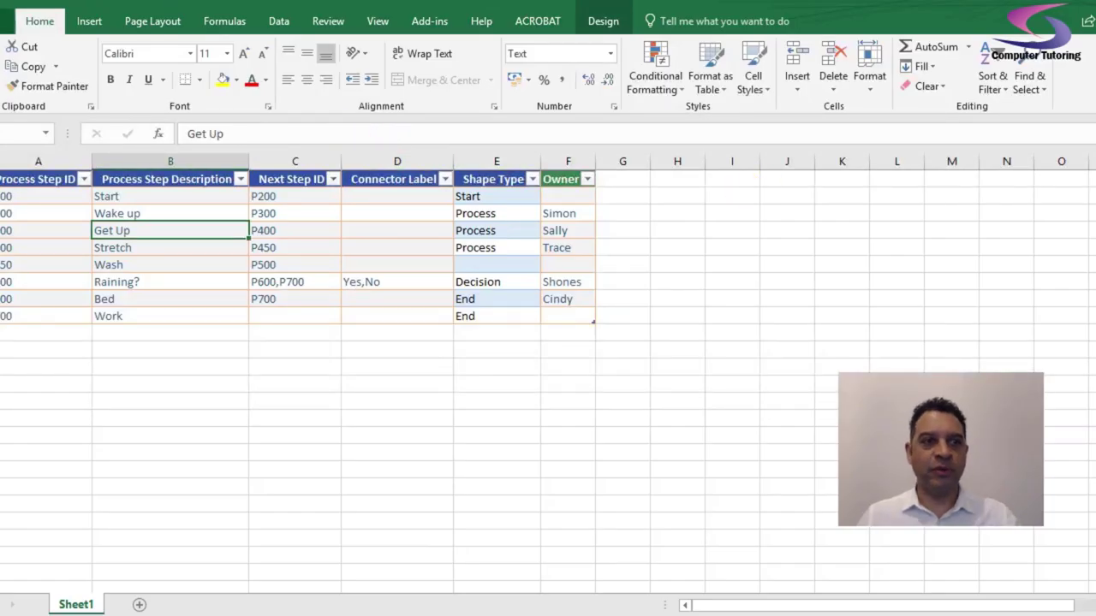
{"action": "left_click", "coordinate": [2, 21]}
{"action": "left_click", "coordinate": [2, 93]}
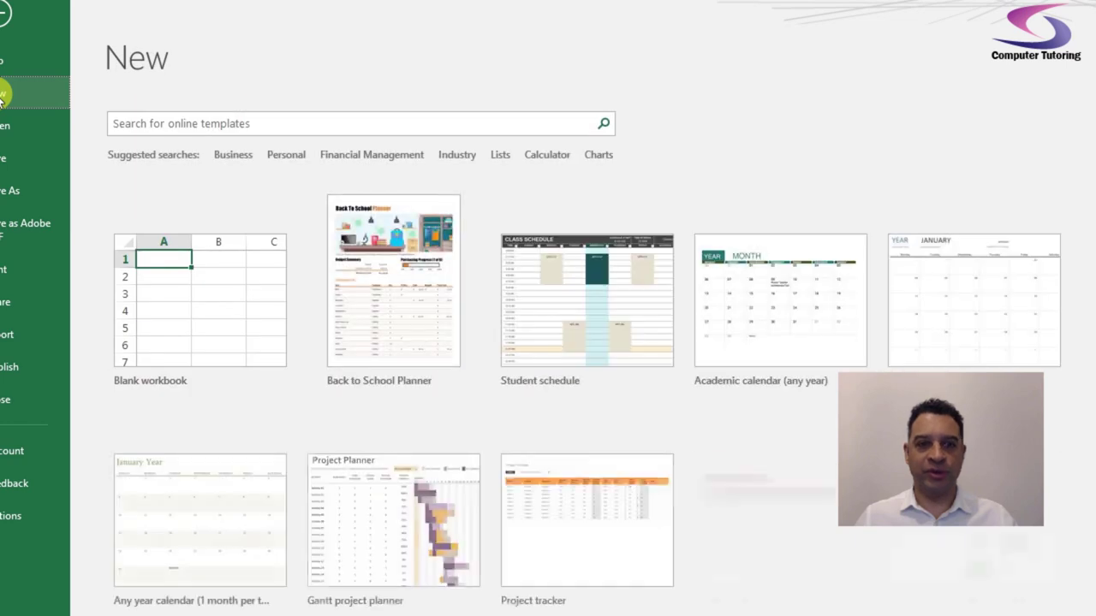
{"action": "left_click_drag", "start_coordinate": [941, 423], "coordinate": [982, 118]}
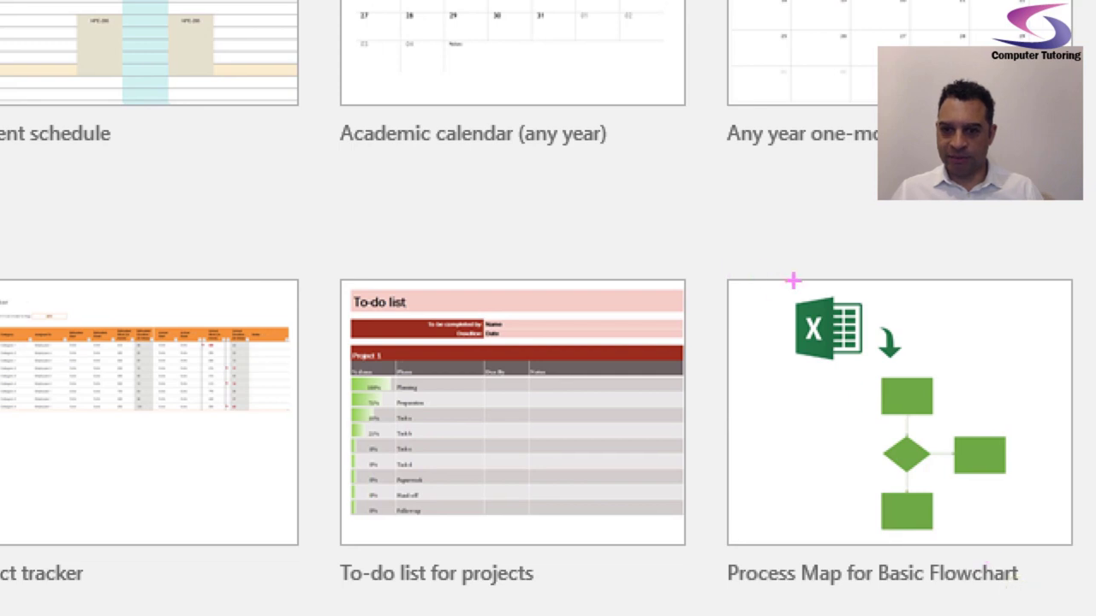
{"action": "left_click_drag", "start_coordinate": [777, 277], "coordinate": [892, 363]}
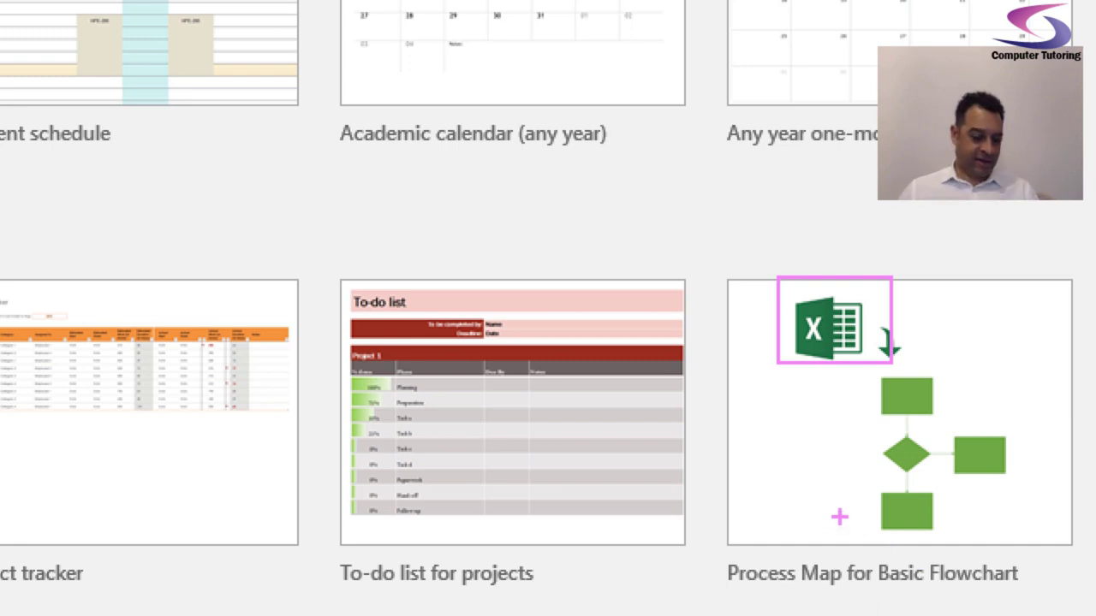
{"action": "key", "text": "Escape"}
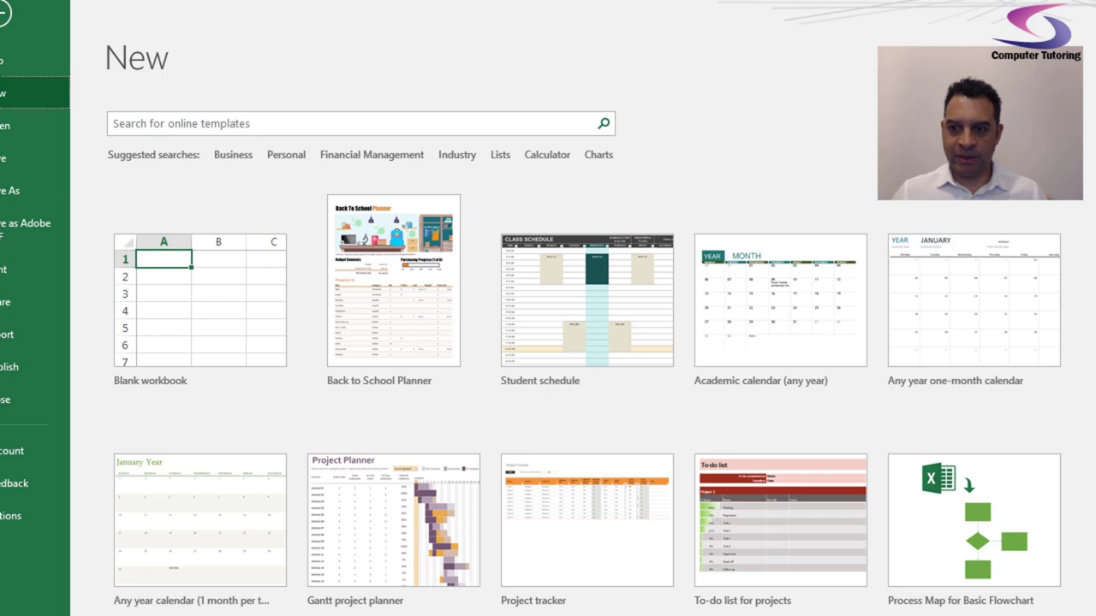
{"action": "scroll", "coordinate": [588, 393], "scroll_direction": "down", "scroll_amount": 10}
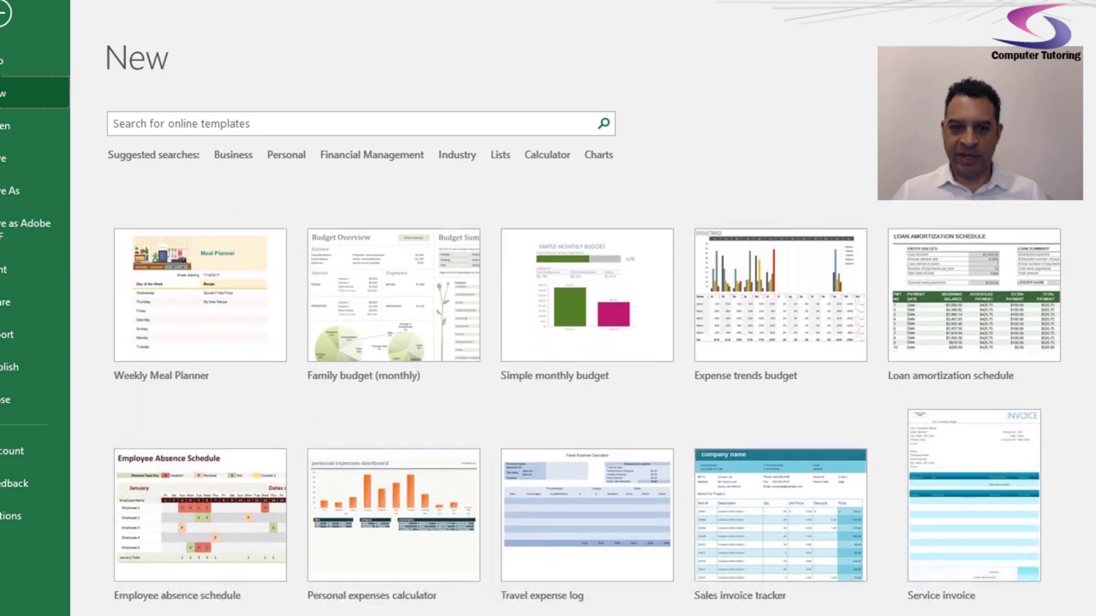
{"action": "scroll", "coordinate": [588, 393], "scroll_direction": "down", "scroll_amount": 6}
{"action": "scroll", "coordinate": [587, 394], "scroll_direction": "up", "scroll_amount": 8}
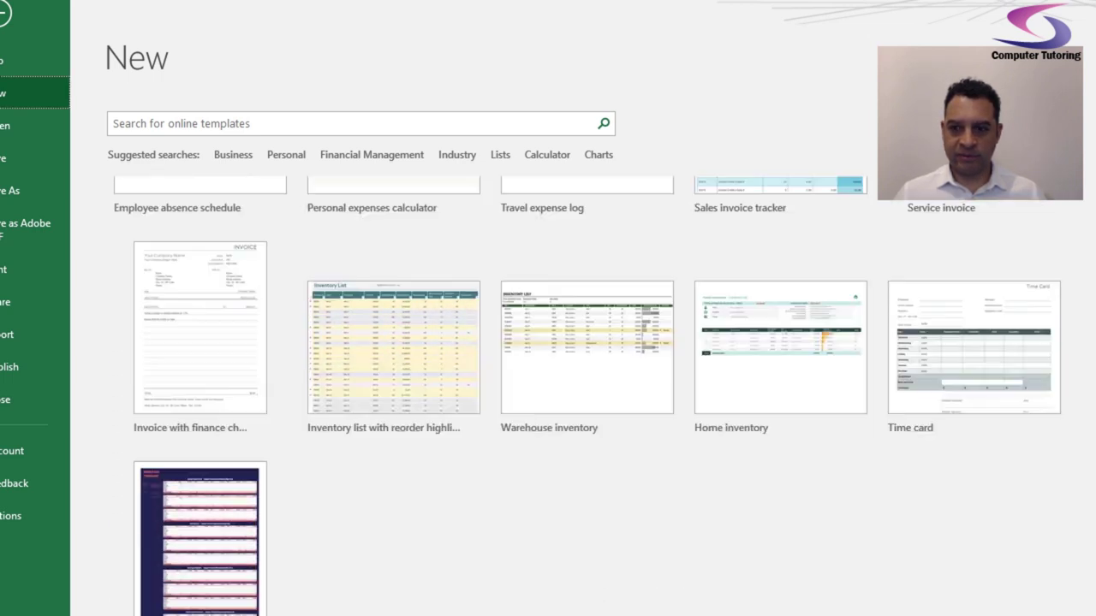
{"action": "scroll", "coordinate": [753, 447], "scroll_direction": "up", "scroll_amount": 7}
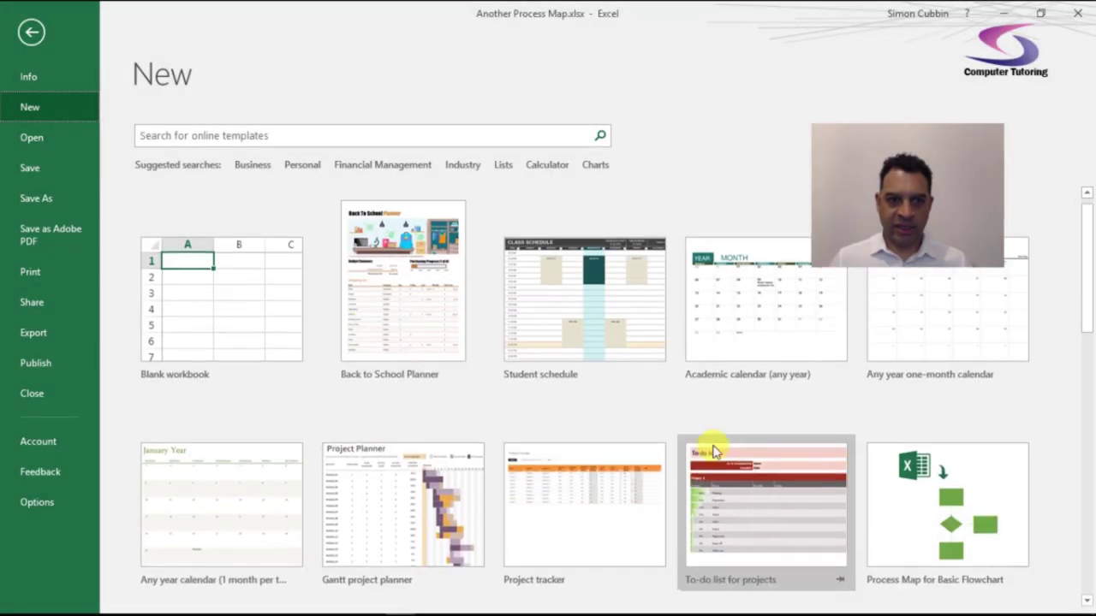
Search the online workbook templates for "cross" to find the cross-functional flowchart process map
{"action": "left_click", "coordinate": [381, 137]}
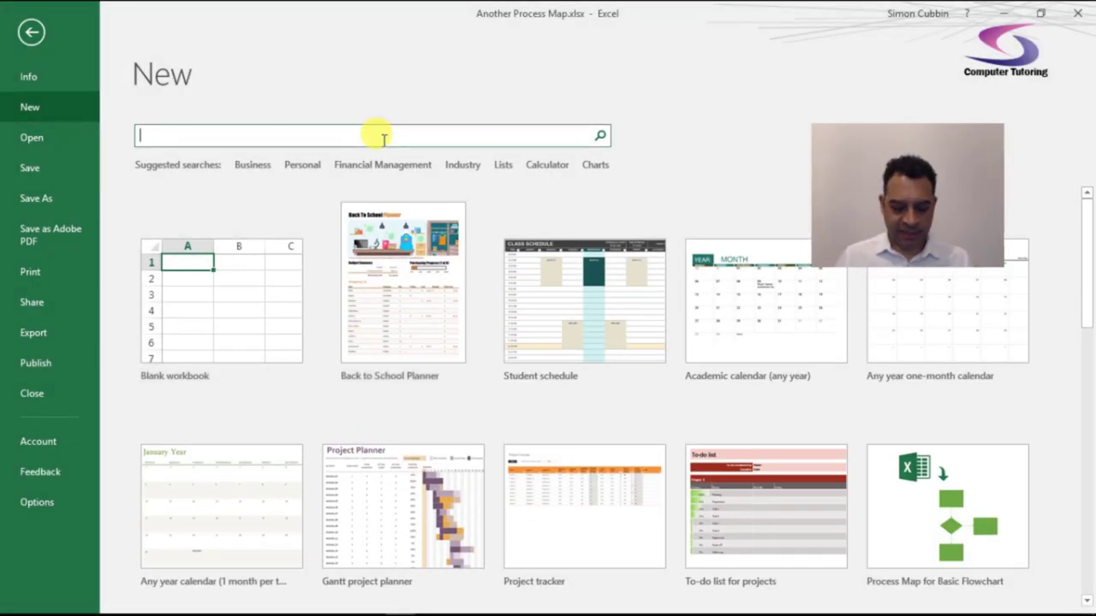
{"action": "type", "text": "cro"}
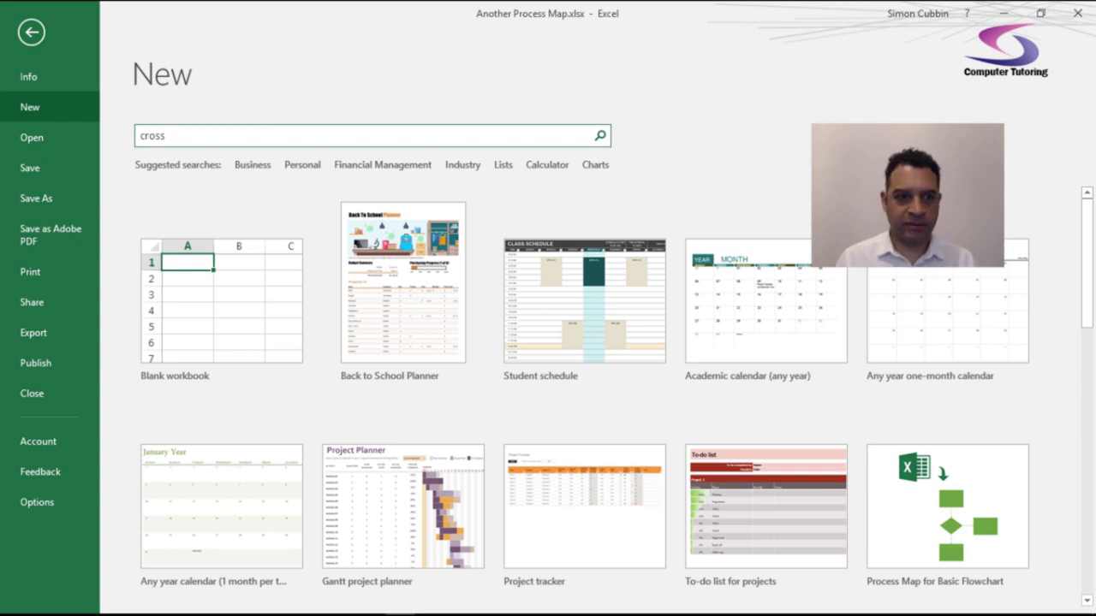
{"action": "type", "text": "ss"}
{"action": "key", "text": "Return"}
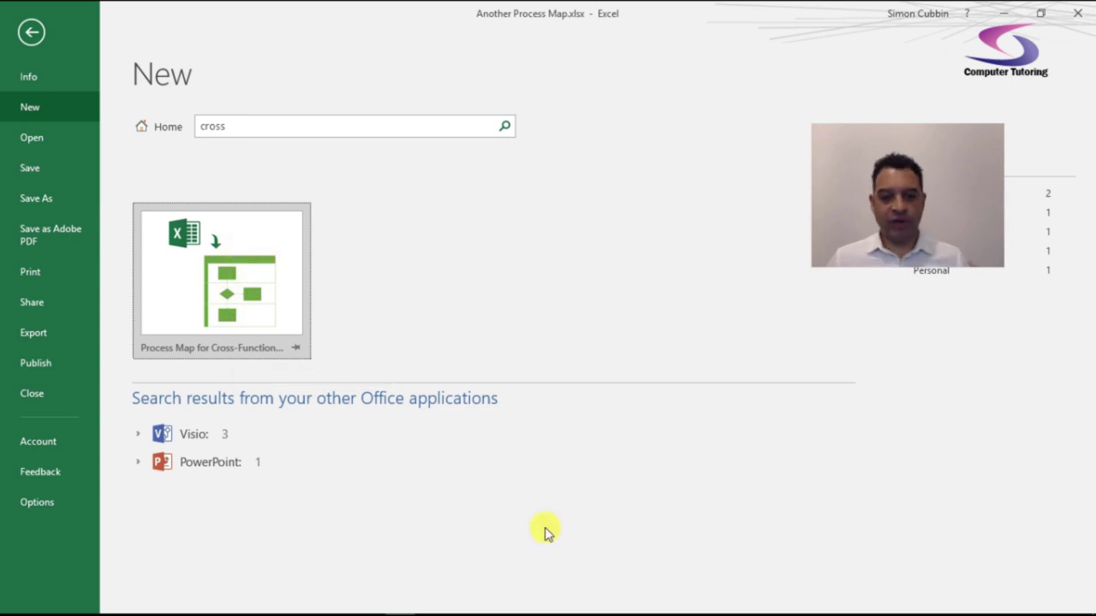
Switch to Visio and view its new diagram templates, including Basic Flowchart - Data Visualizer
{"action": "key", "text": "alt+Tab"}
{"action": "key", "text": "alt+Tab"}
{"action": "key", "text": "alt+Tab"}
{"action": "key", "text": "alt+Tab"}
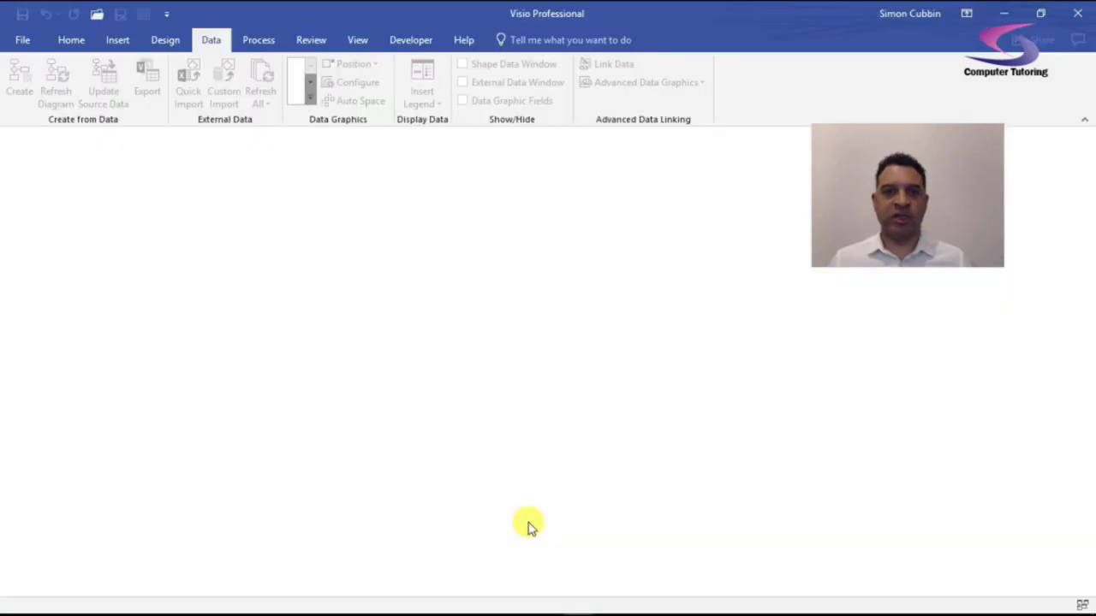
{"action": "left_click", "coordinate": [10, 39]}
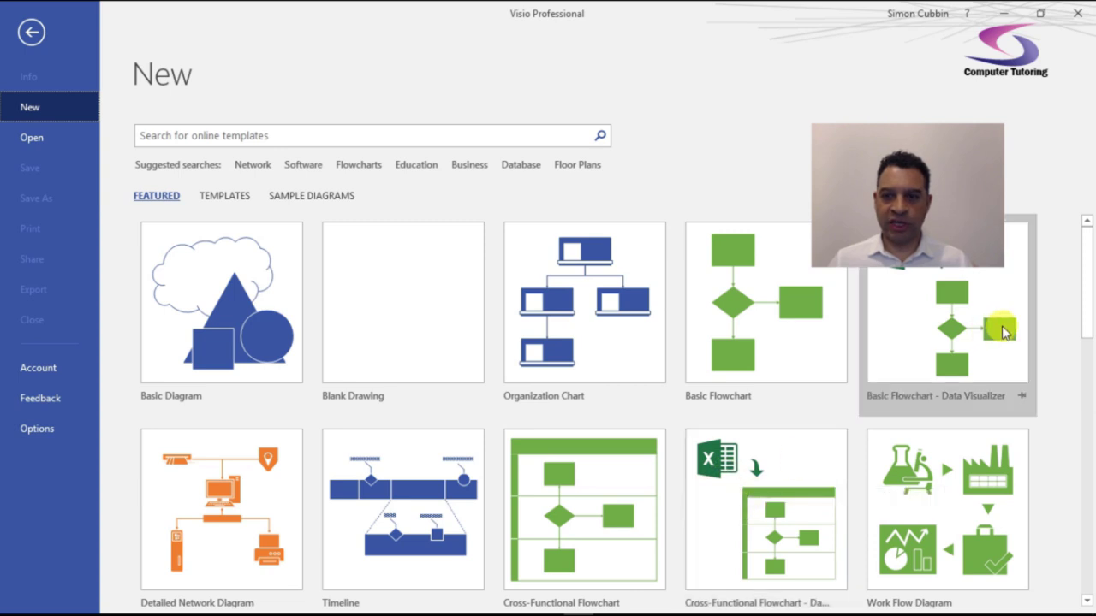
{"action": "left_click_drag", "start_coordinate": [916, 196], "coordinate": [978, 523]}
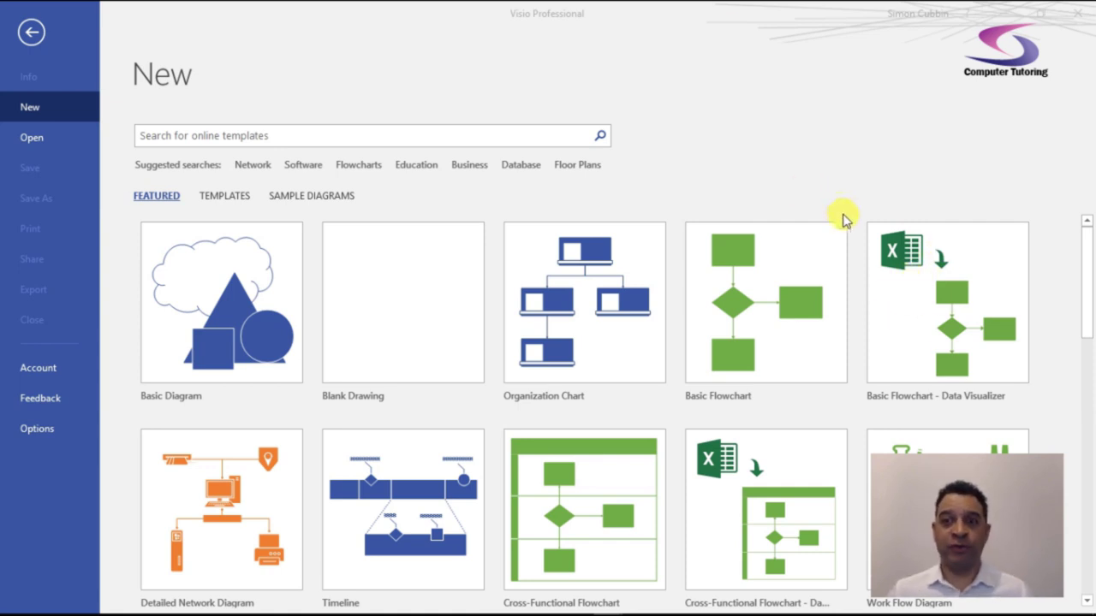
Switch back to the process map worksheet in Excel and change the P100 step's description to Alarm
{"action": "key", "text": "alt+Tab"}
{"action": "key", "text": "Tab"}
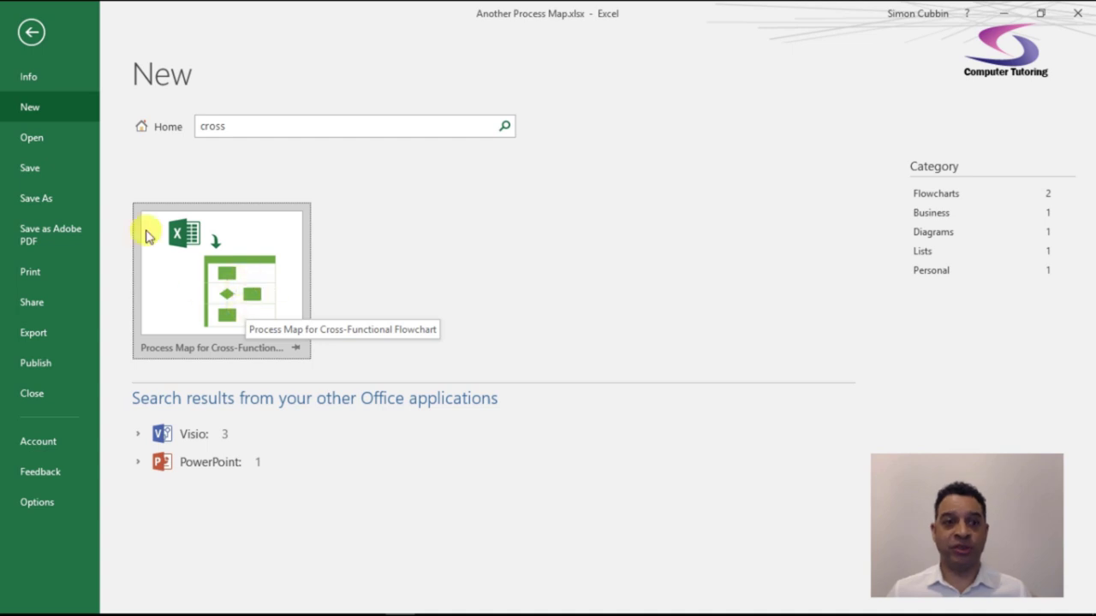
{"action": "left_click", "coordinate": [32, 31]}
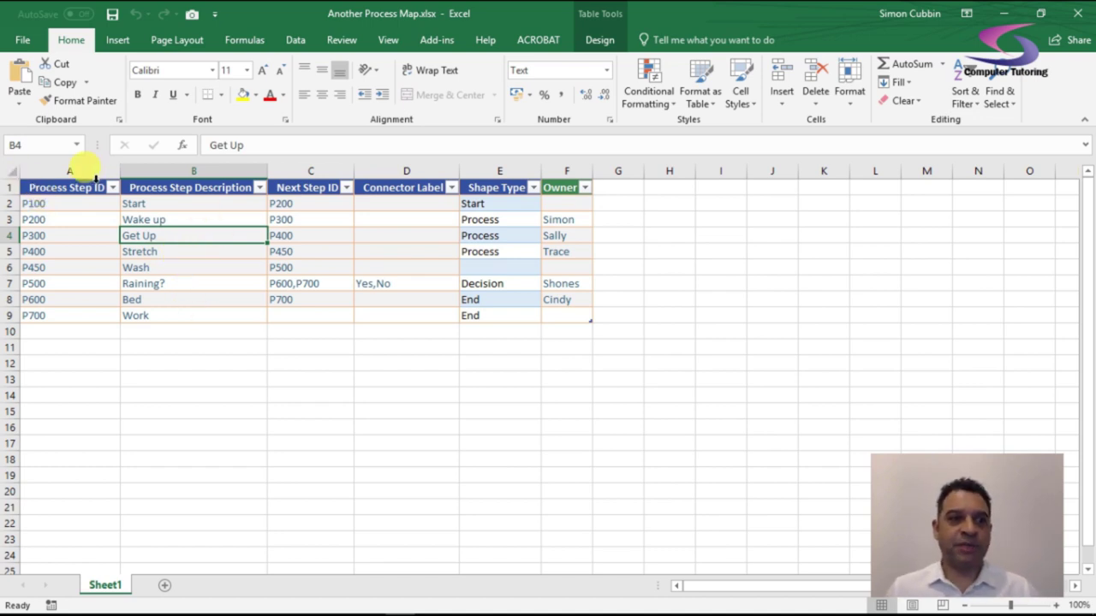
{"action": "left_click", "coordinate": [50, 205]}
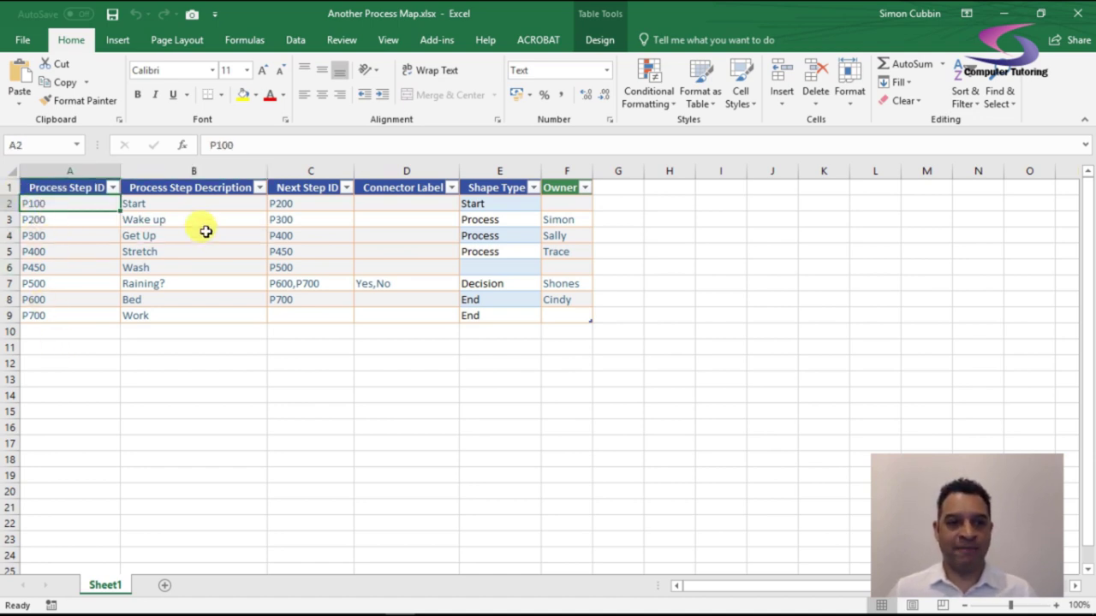
{"action": "left_click", "coordinate": [192, 204]}
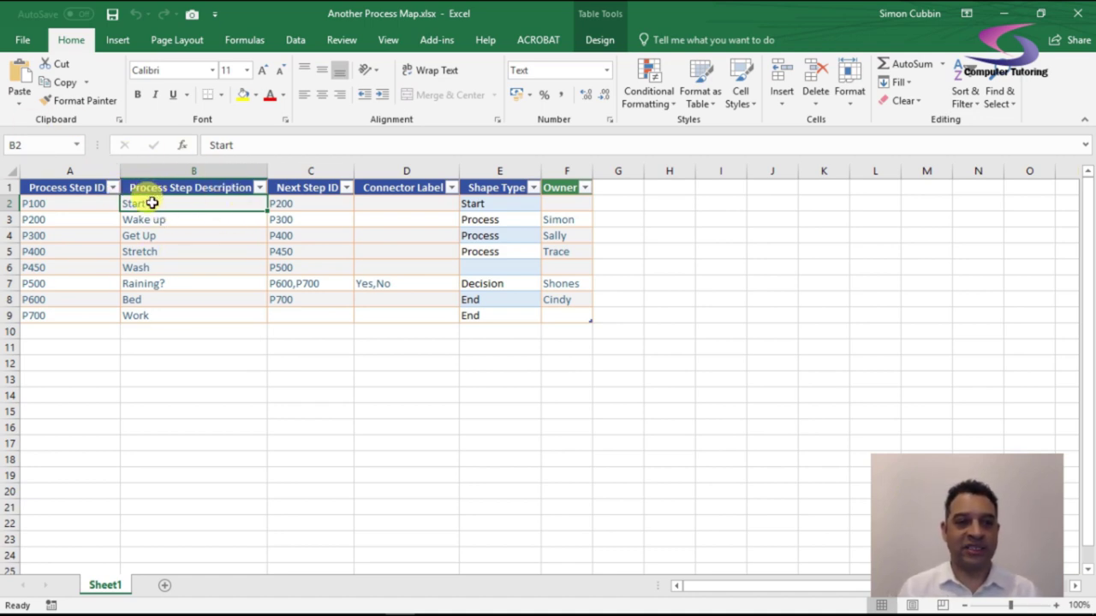
{"action": "type", "text": "A"}
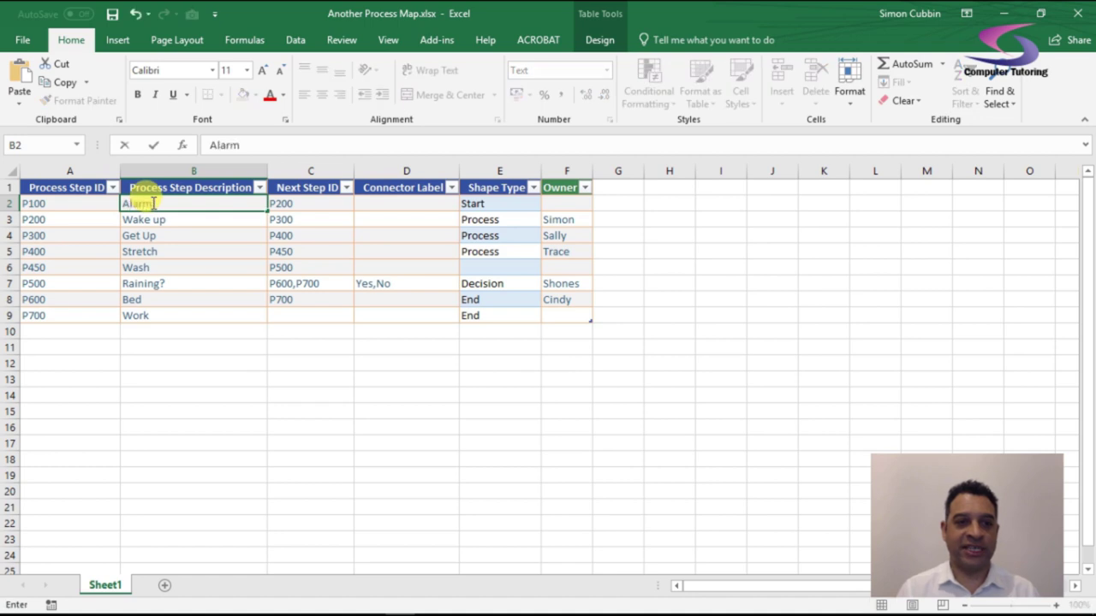
{"action": "type", "text": "larm"}
{"action": "key", "text": "Return"}
{"action": "key", "text": "Return"}
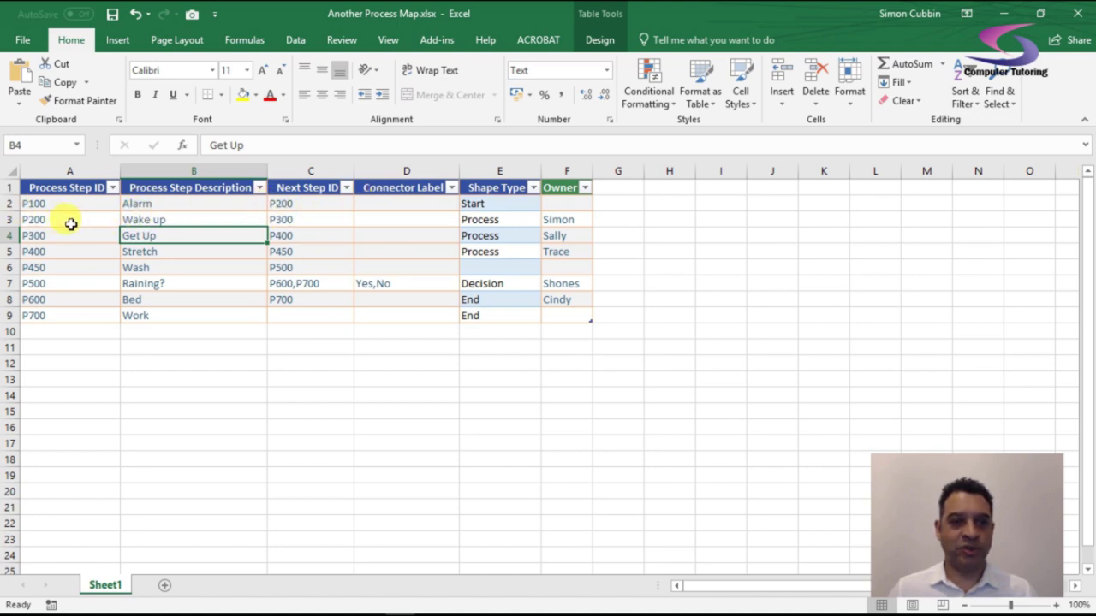
Trace the Alarm step's Next Step ID to the matching Wake up row and check that row's shape type
{"action": "left_click", "coordinate": [288, 199]}
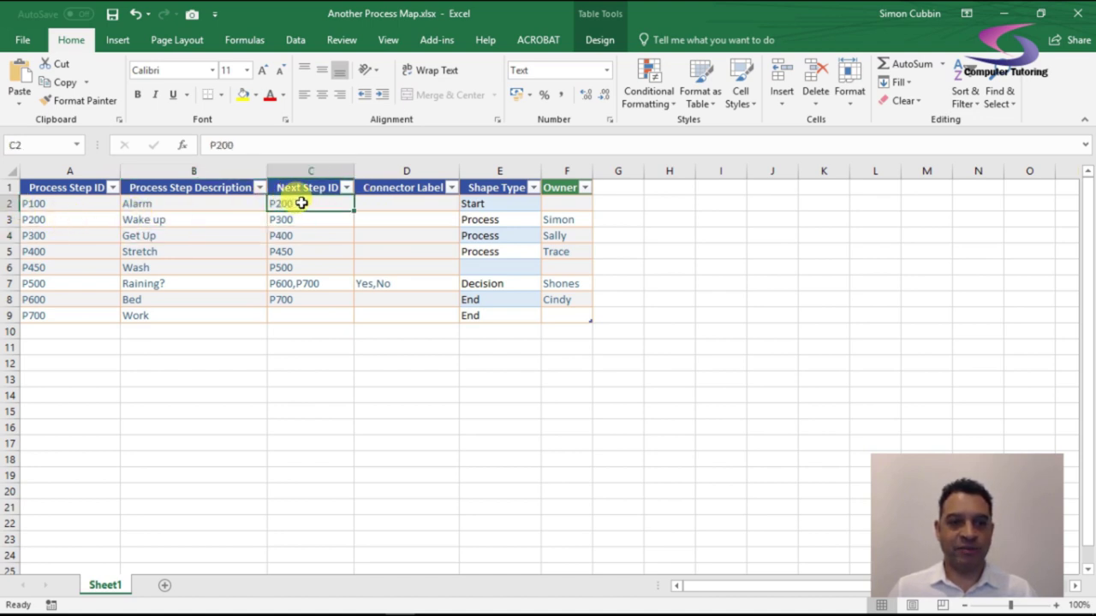
{"action": "left_click", "coordinate": [64, 222]}
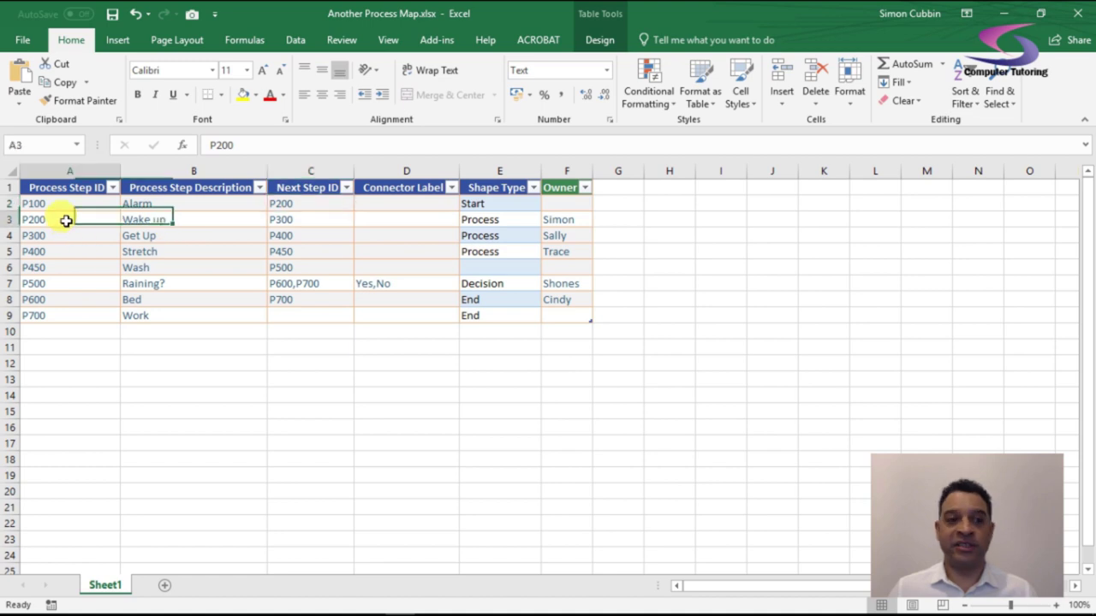
{"action": "left_click", "coordinate": [289, 204]}
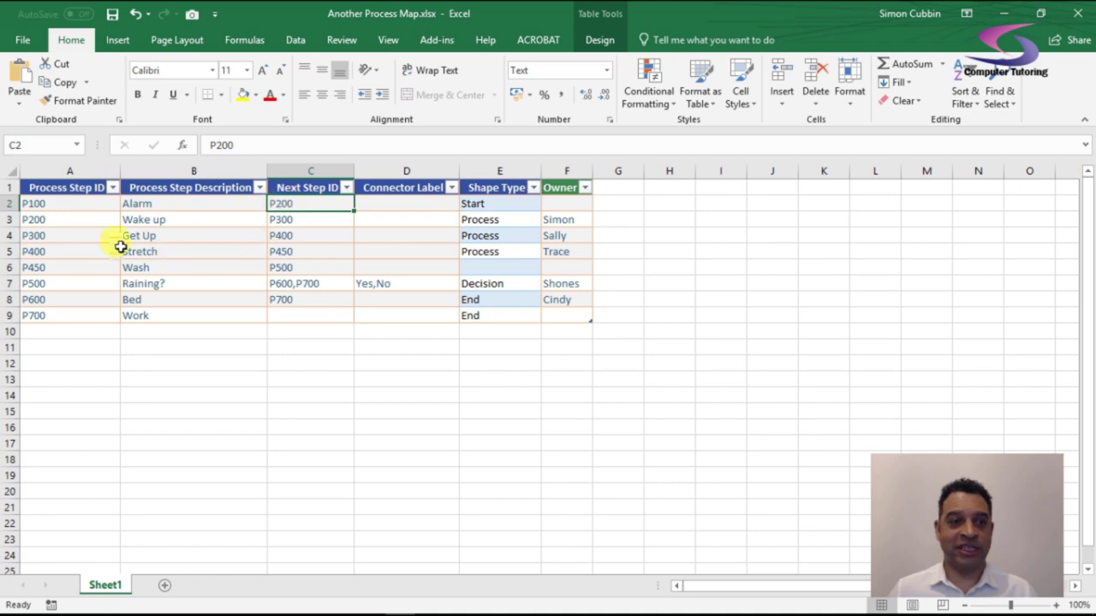
{"action": "left_click", "coordinate": [158, 219]}
{"action": "left_click", "coordinate": [475, 220]}
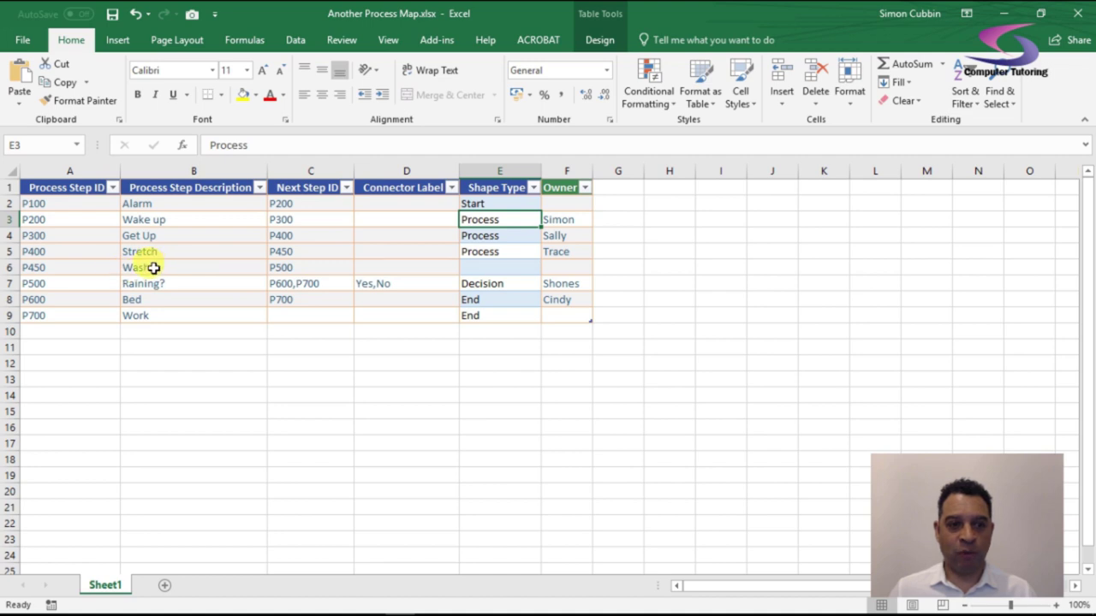
Enter Process as the shape type of the Wash step
{"action": "left_click", "coordinate": [495, 266]}
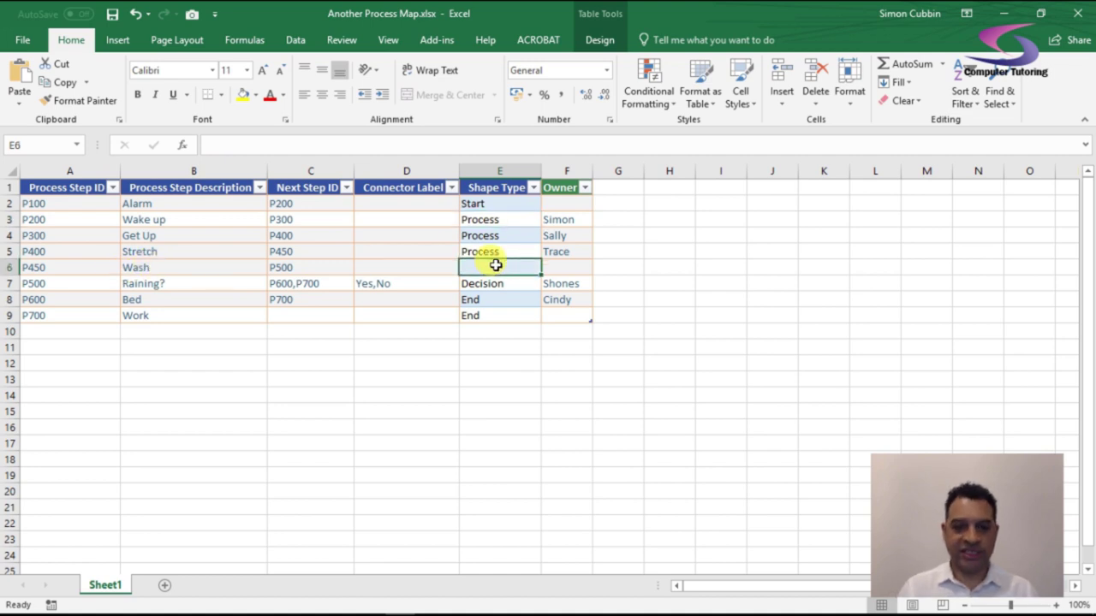
{"action": "type", "text": "Process"}
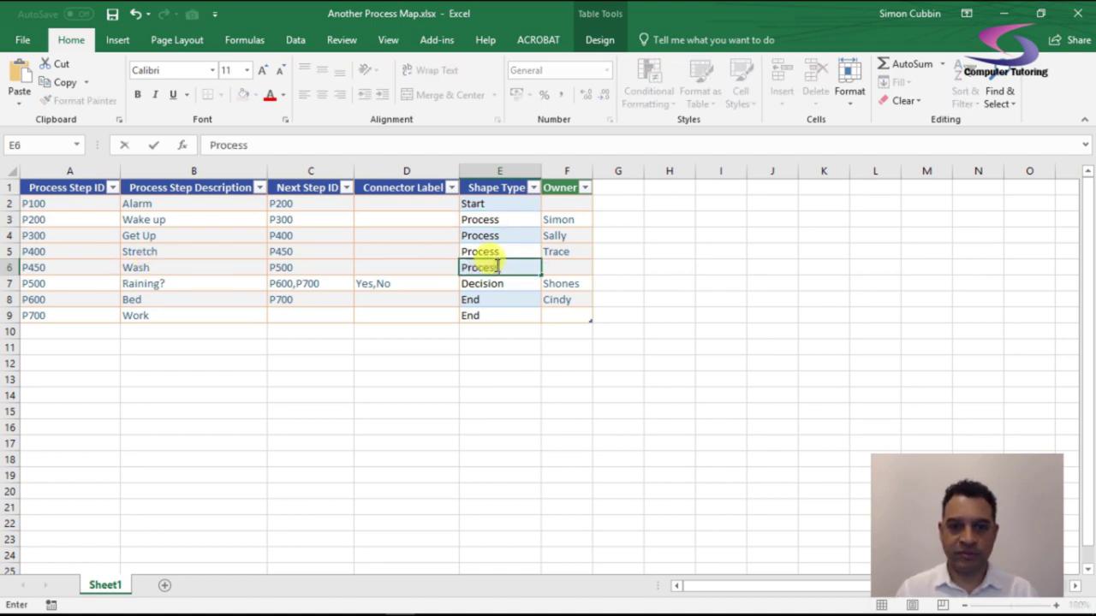
{"action": "key", "text": "Return"}
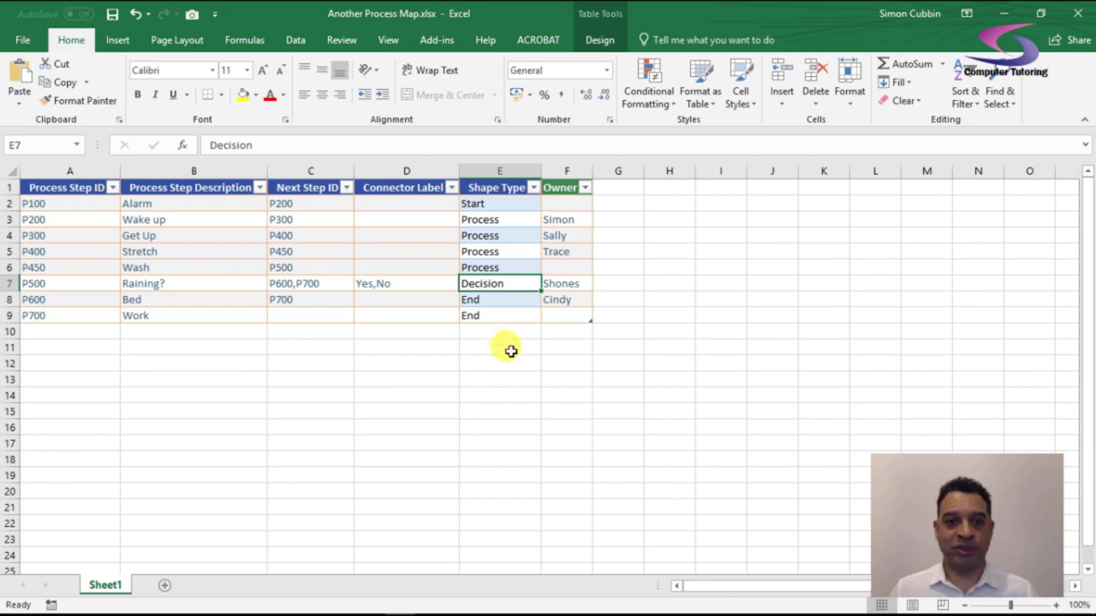
Following the Raining? decision row, change the P600 step's description to Back to Bed
{"action": "left_click", "coordinate": [147, 283]}
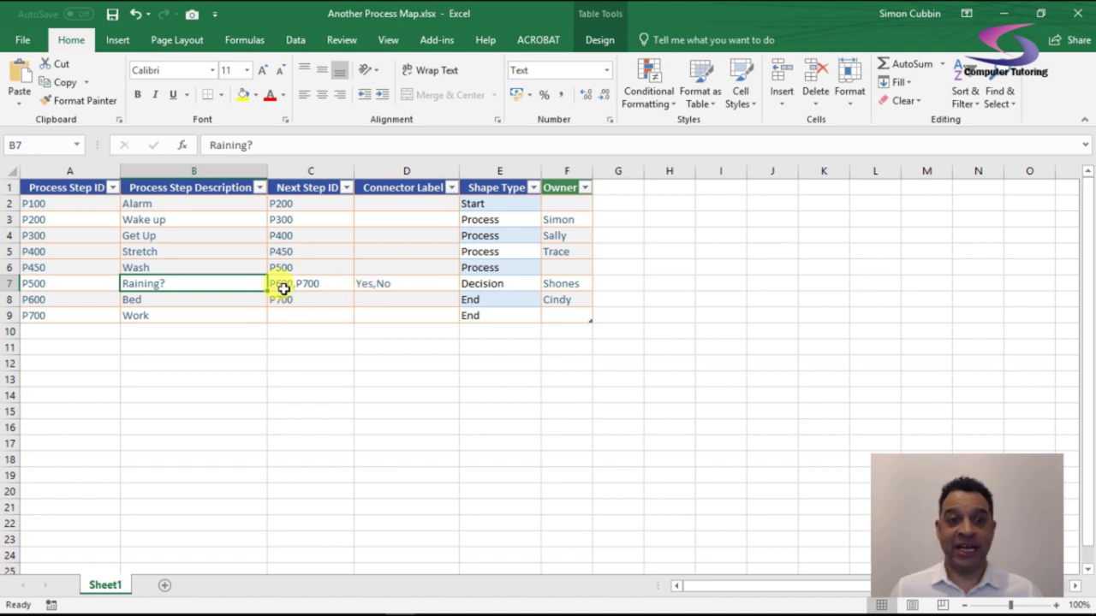
{"action": "left_click", "coordinate": [138, 303]}
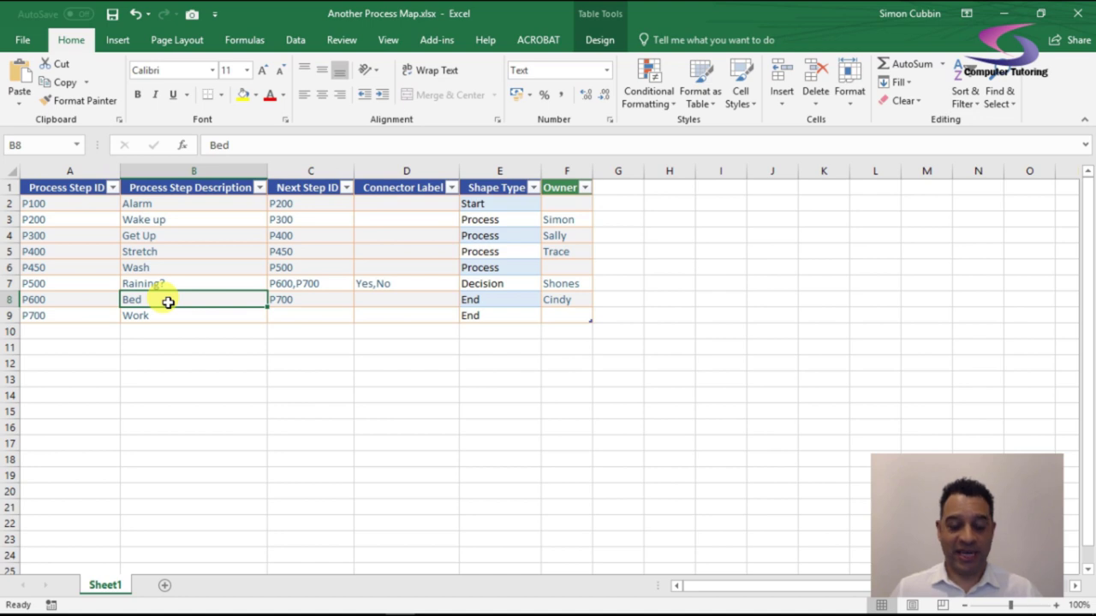
{"action": "type", "text": "Back to"}
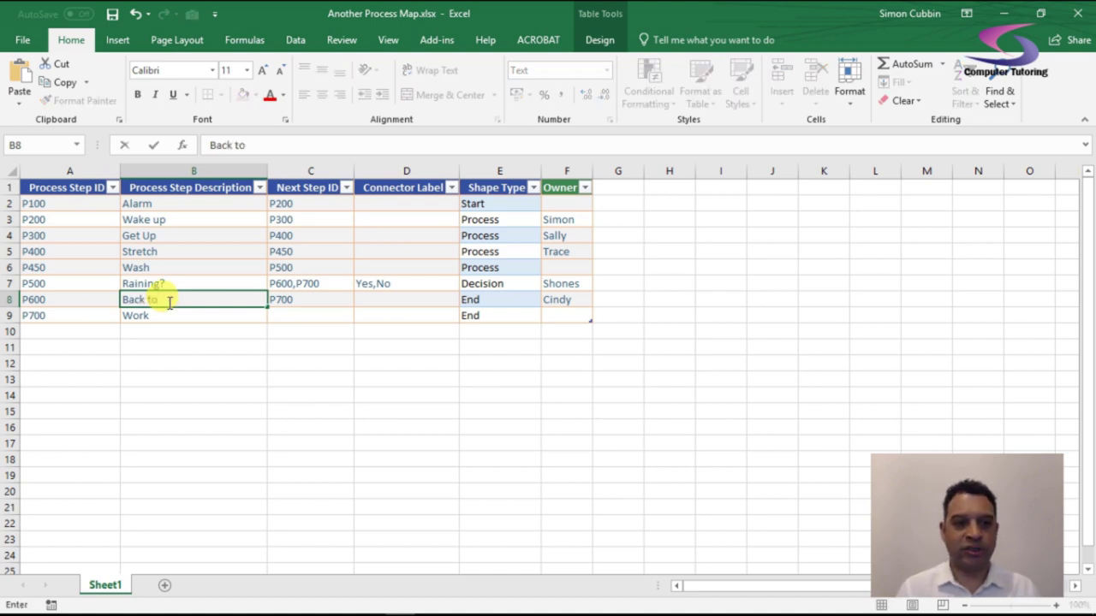
{"action": "key", "text": "Return"}
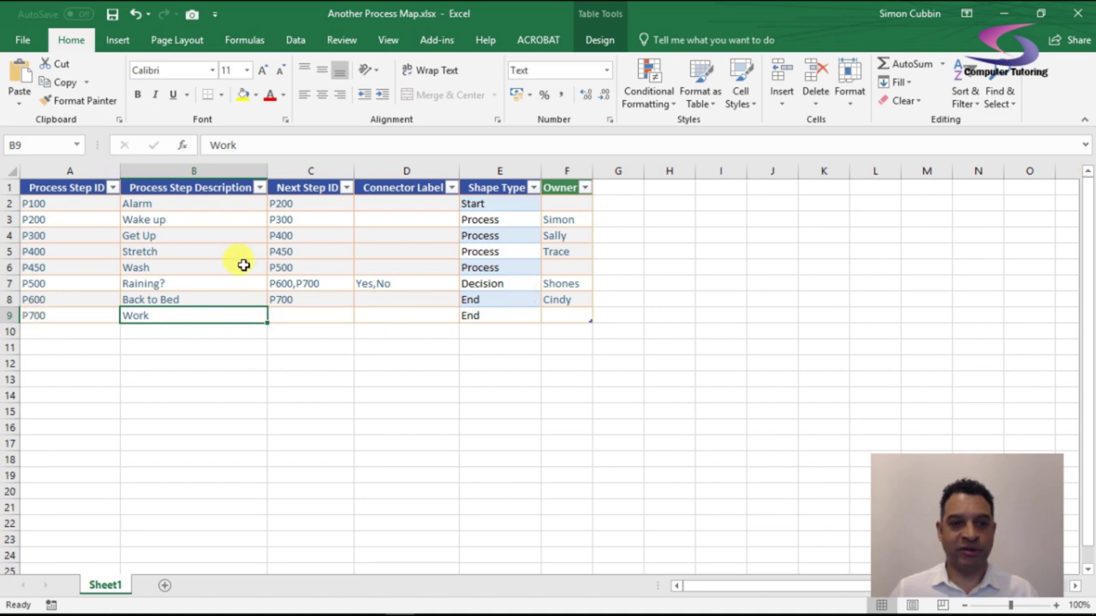
Clear the Back to Bed step's Next Step ID and enter an owner's first name for the Wash step
{"action": "left_click", "coordinate": [304, 301]}
{"action": "key", "text": "Delete"}
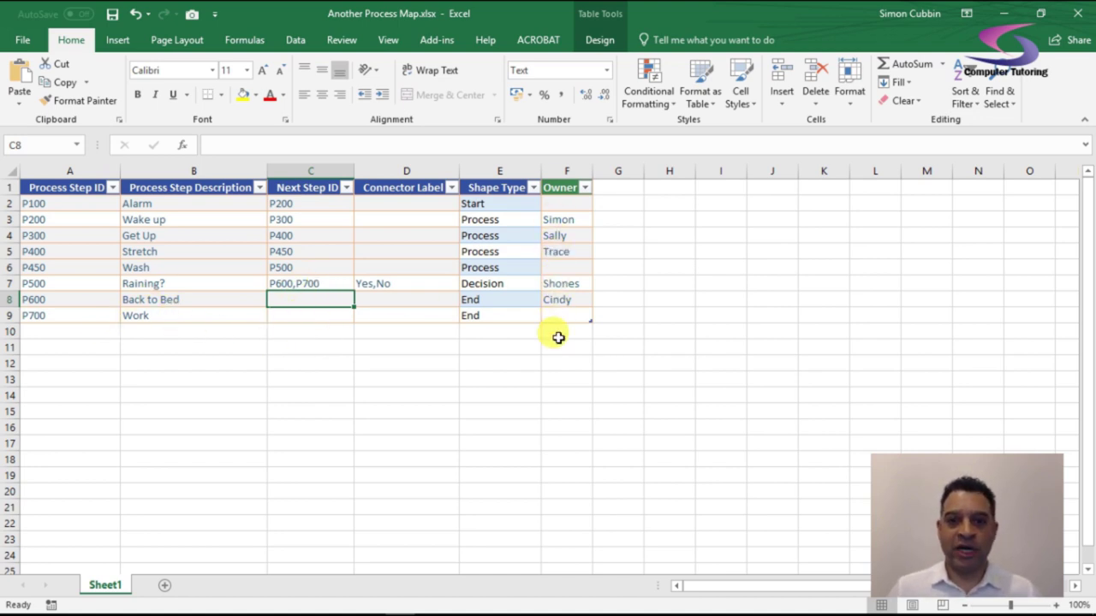
{"action": "left_click", "coordinate": [562, 267]}
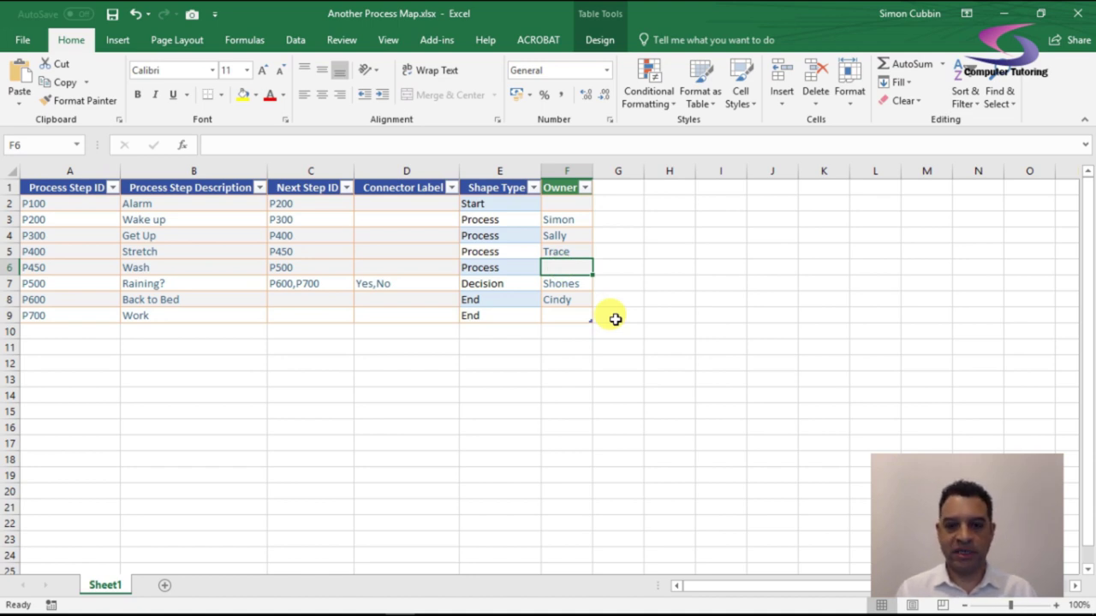
{"action": "type", "text": "Fred"}
{"action": "key", "text": "Return"}
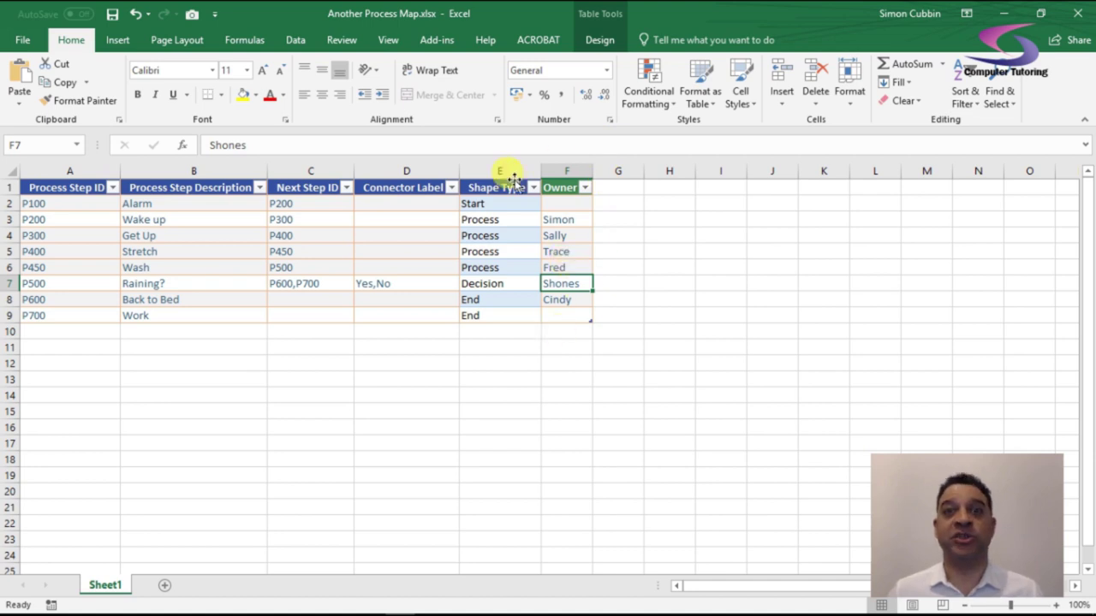
Save the process map workbook and close it
{"action": "left_click", "coordinate": [112, 14]}
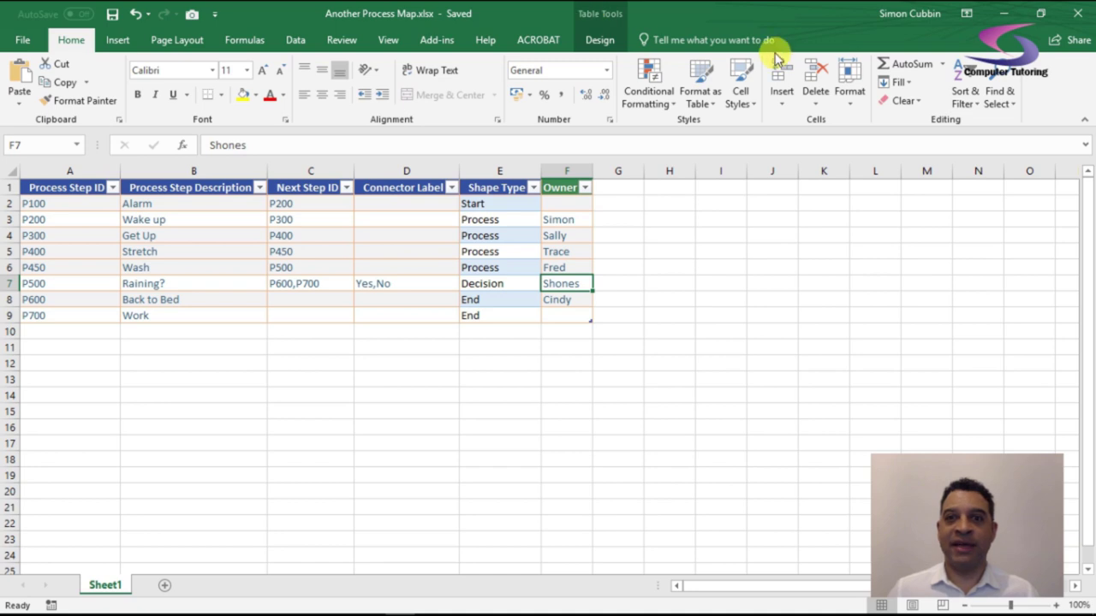
{"action": "left_click", "coordinate": [1074, 15]}
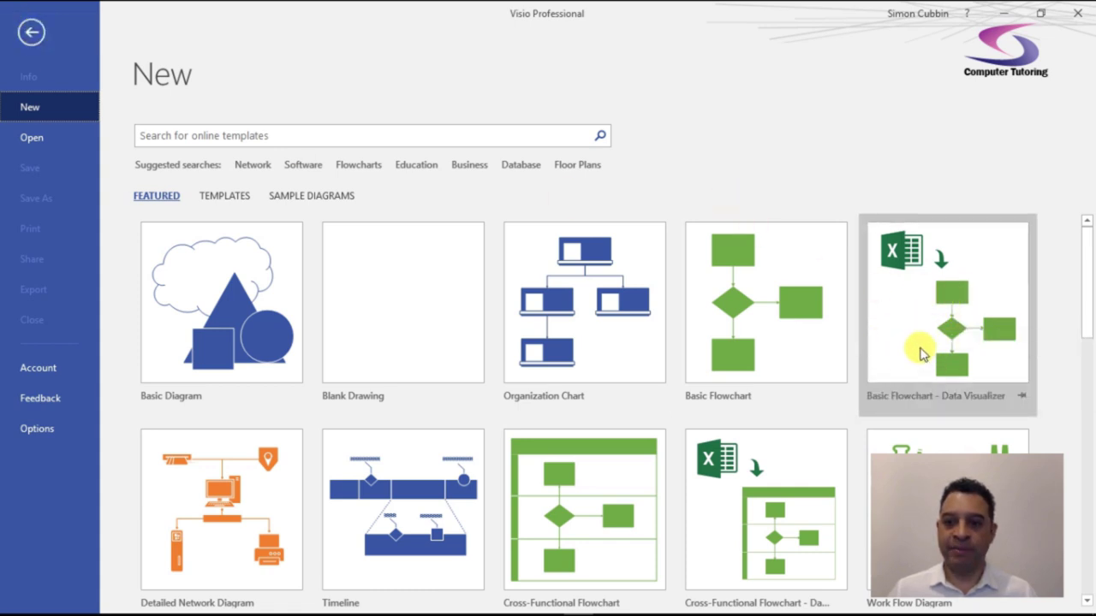
In Visio, create a new drawing from the Basic Flowchart - Data Visualizer template with Metric Units
{"action": "left_click", "coordinate": [936, 296]}
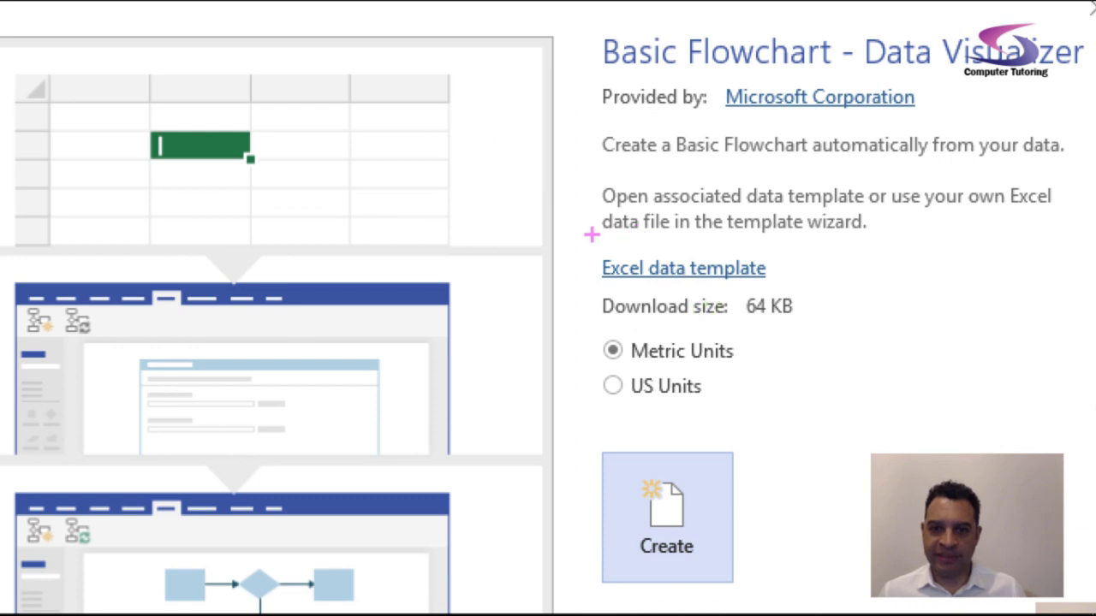
{"action": "left_click_drag", "start_coordinate": [592, 233], "coordinate": [827, 298]}
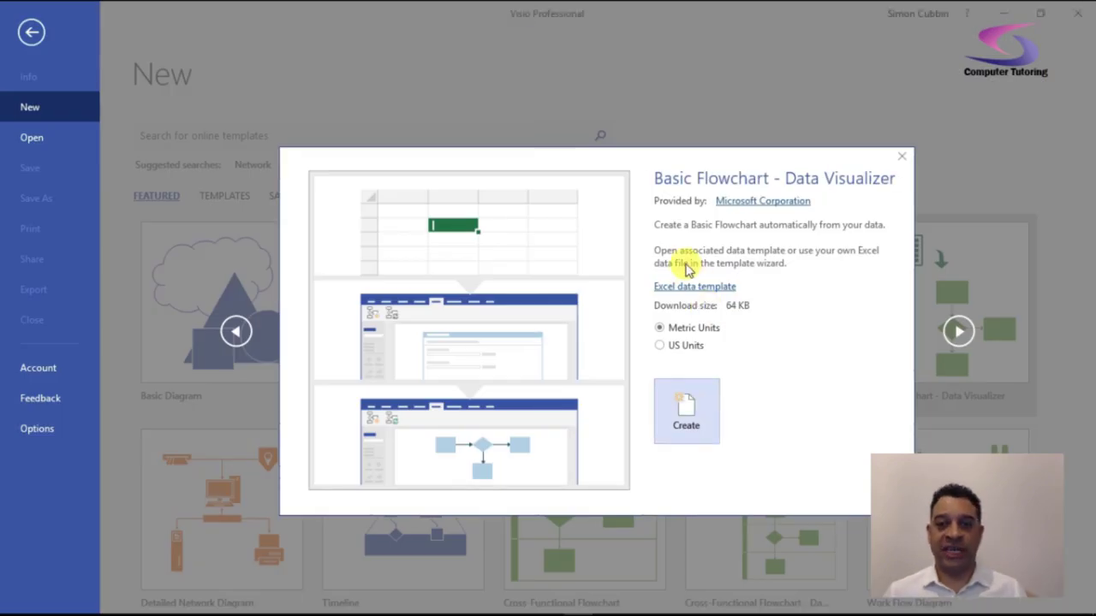
{"action": "left_click", "coordinate": [684, 413]}
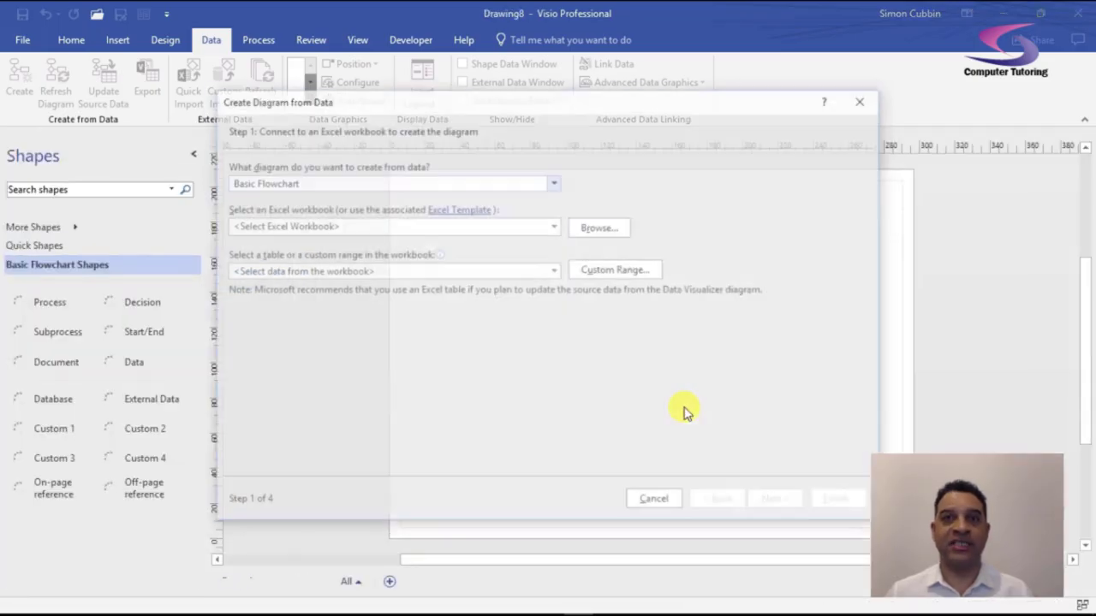
Choose Another Process Map.xlsx from the Desktop's Visio Process Chart folder as the source workbook for the Basic Flowchart
{"action": "mouse_move", "coordinate": [465, 103]}
{"action": "left_mouse_down"}
{"action": "mouse_move", "coordinate": [493, 92]}
{"action": "mouse_move", "coordinate": [482, 97]}
{"action": "left_mouse_up"}
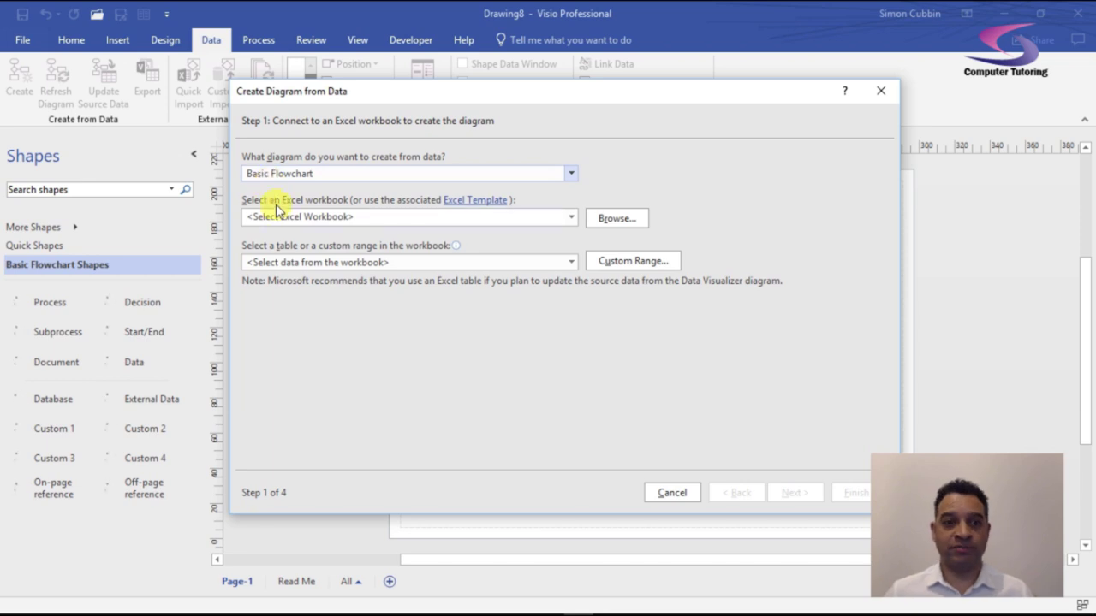
{"action": "left_click", "coordinate": [615, 220]}
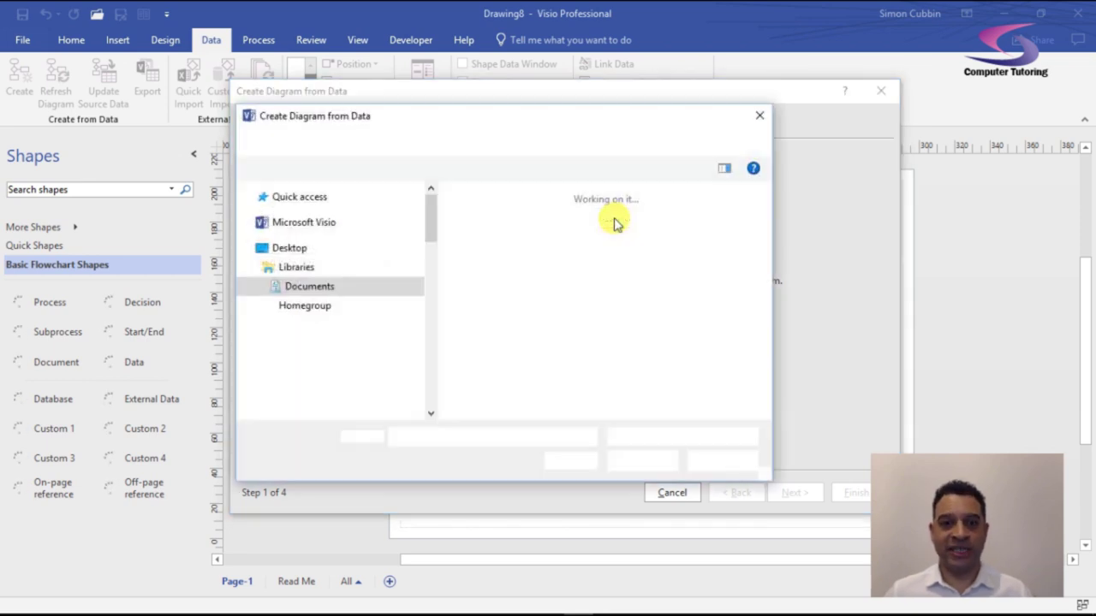
{"action": "left_click_drag", "start_coordinate": [428, 284], "coordinate": [431, 197]}
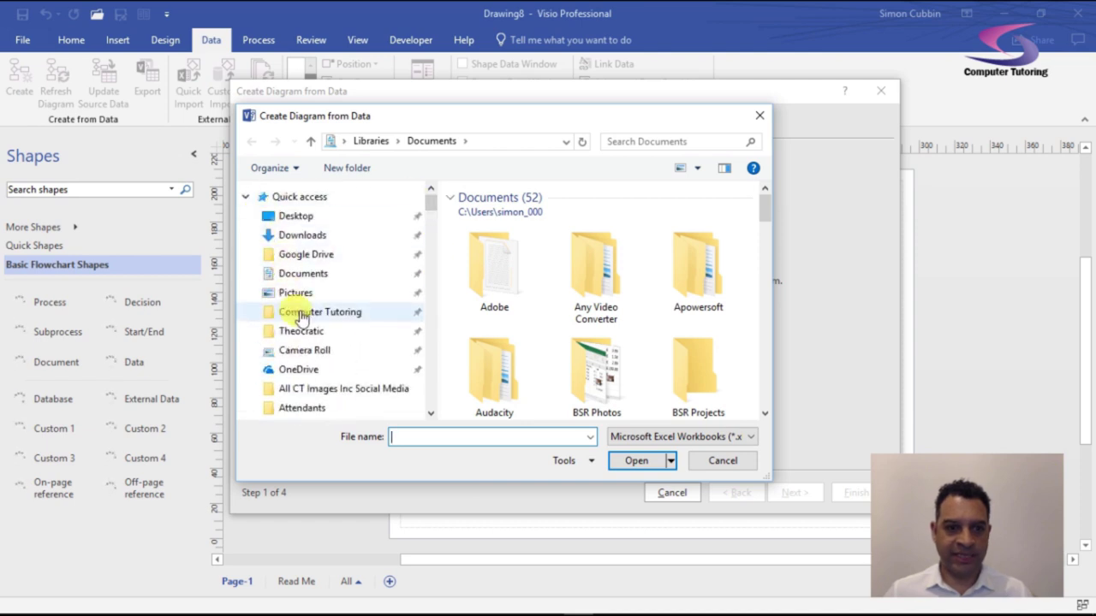
{"action": "left_click", "coordinate": [295, 217]}
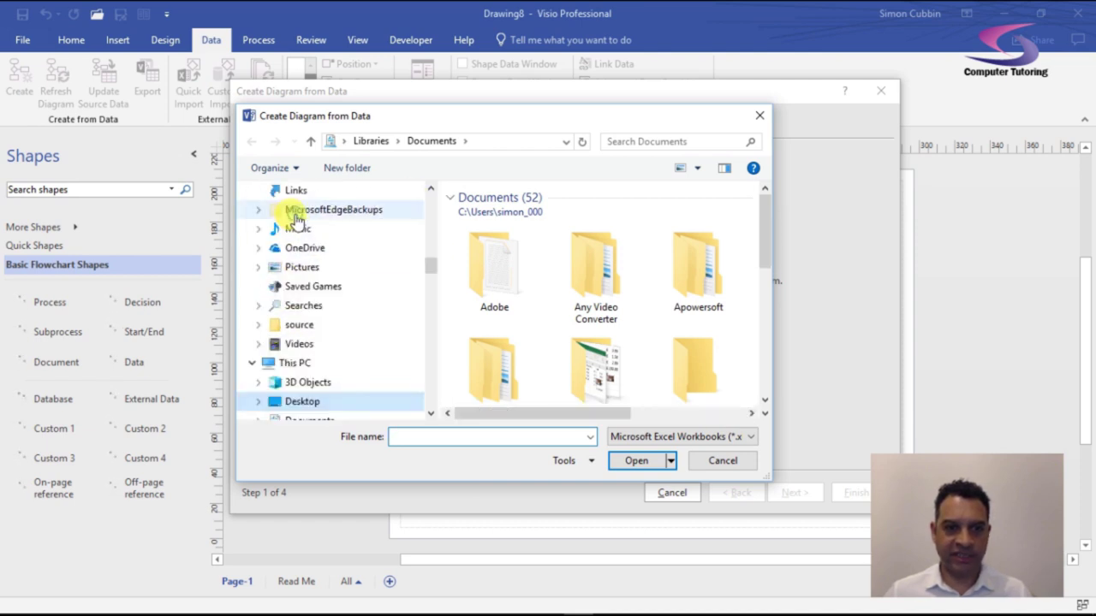
{"action": "left_click_drag", "start_coordinate": [764, 221], "coordinate": [758, 326]}
{"action": "left_click", "coordinate": [494, 300]}
{"action": "double_click", "coordinate": [494, 295]}
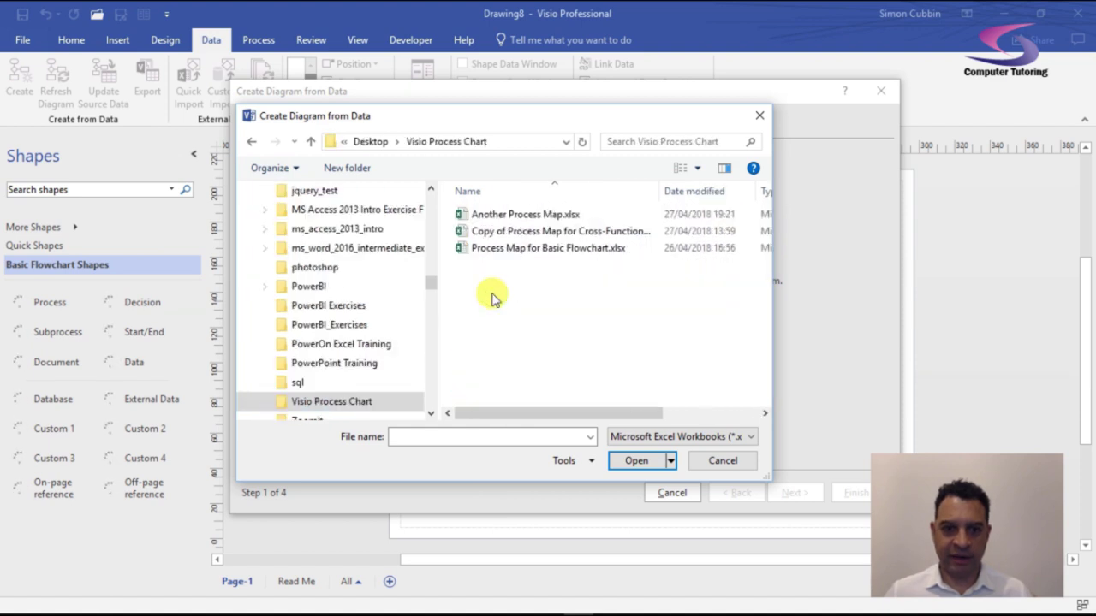
{"action": "double_click", "coordinate": [502, 213]}
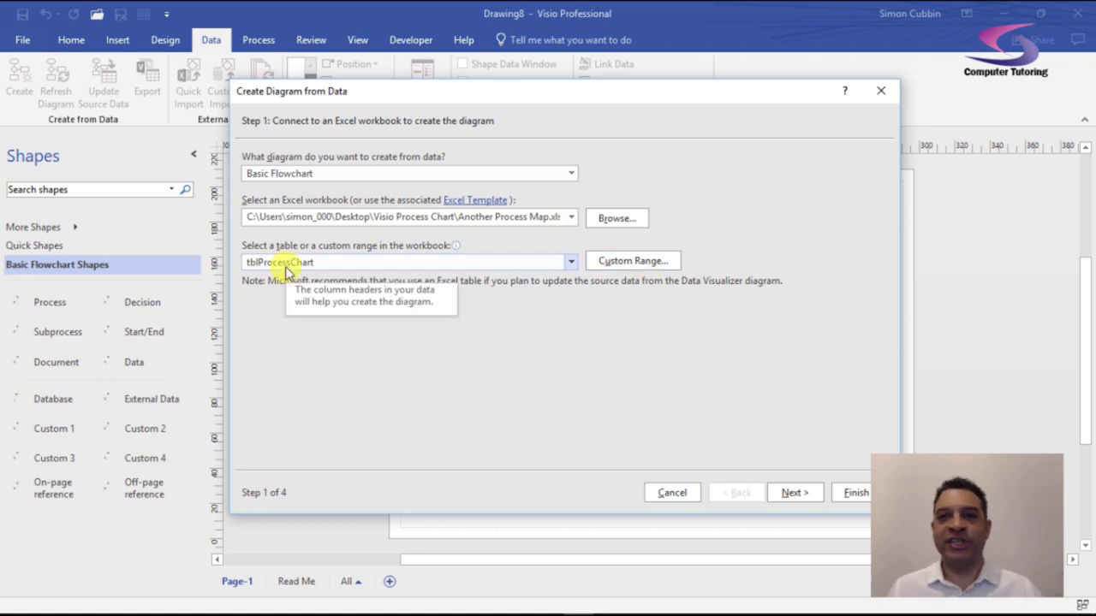
Accept the tblProcessChart table and the column mapping of Process Step ID, Process Step Description and Shape Type
{"action": "left_click", "coordinate": [794, 493]}
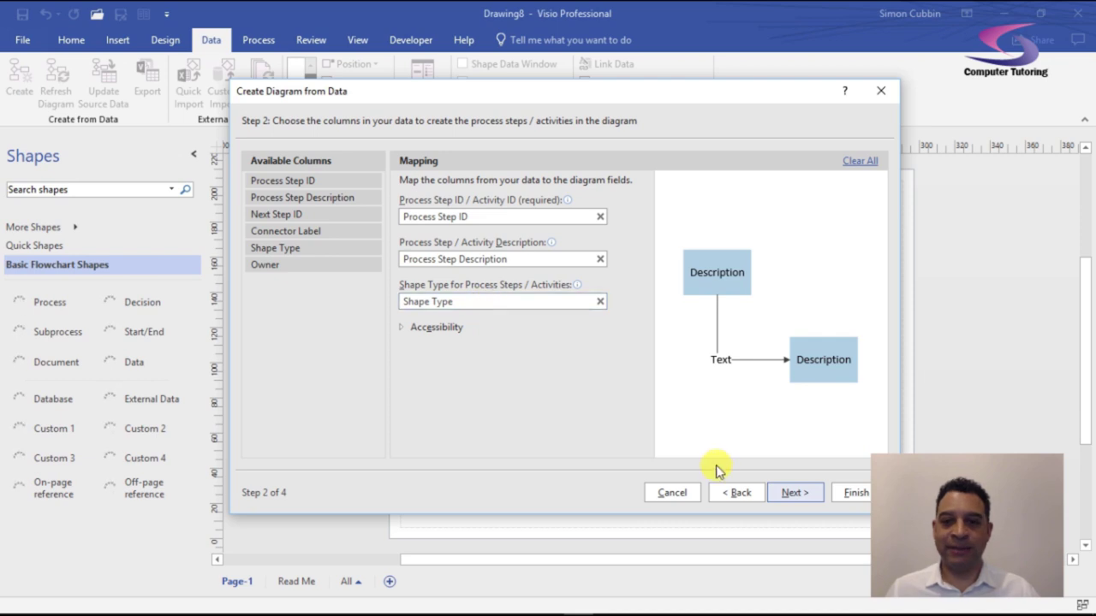
{"action": "left_click", "coordinate": [795, 492]}
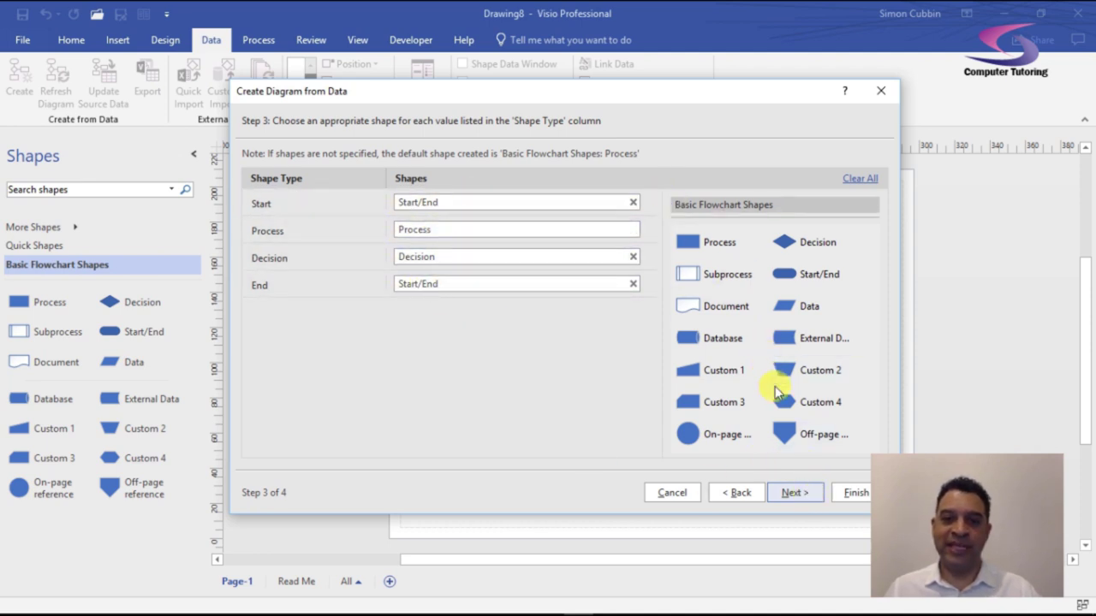
Clear the shape mapped to the Start value and assign the Start/End shape to it again
{"action": "left_click", "coordinate": [633, 204]}
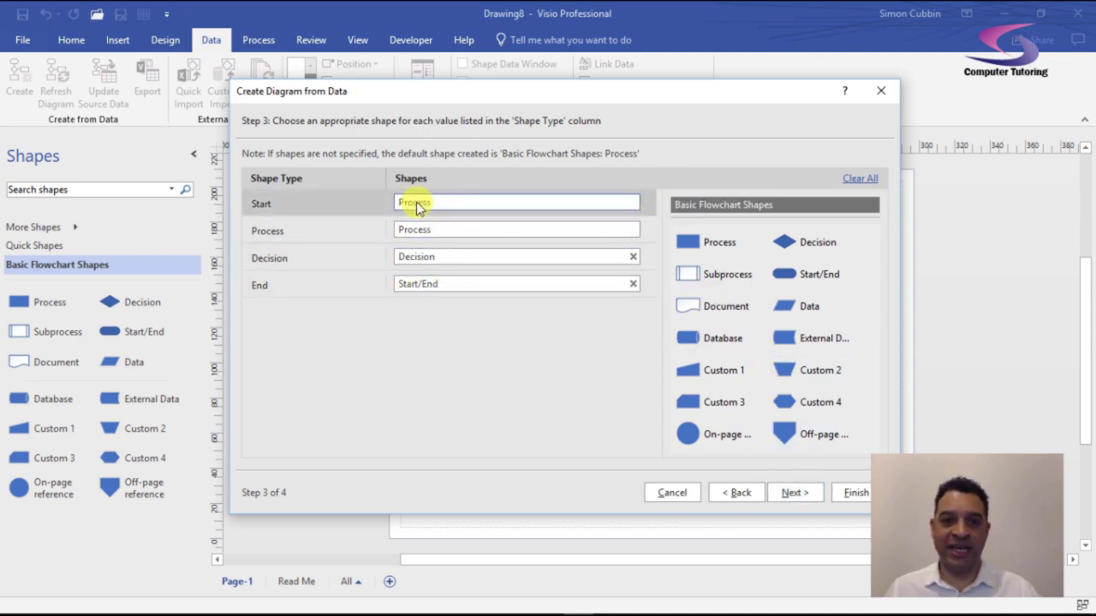
{"action": "left_click_drag", "start_coordinate": [809, 278], "coordinate": [460, 214]}
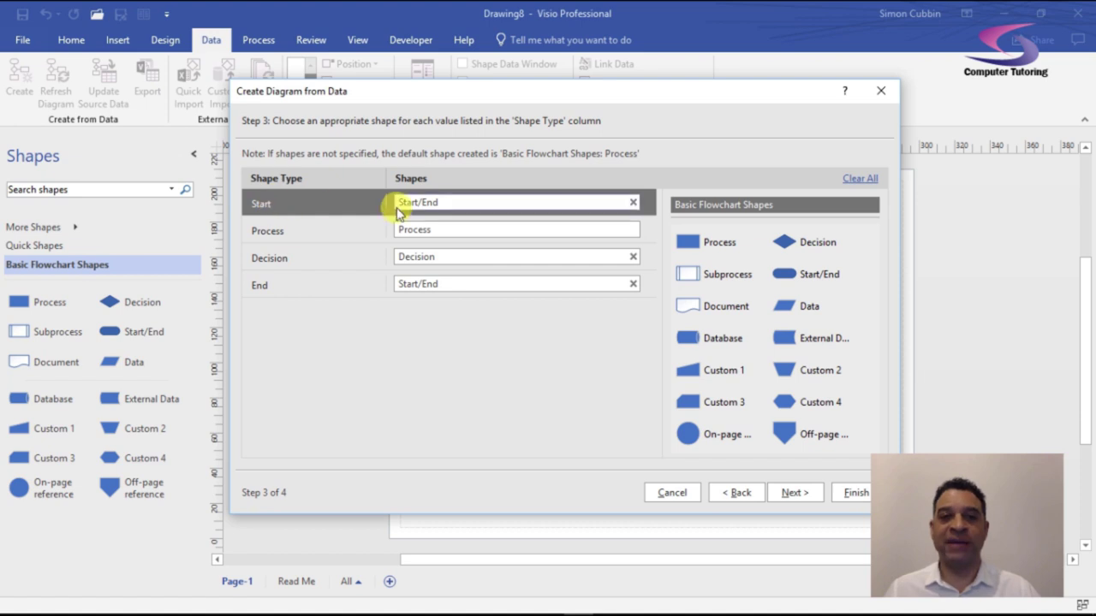
Generate the flowchart, connecting steps through the Next Step ID column as Next Step, with comma delimiter and Connector Label text
{"action": "left_click", "coordinate": [794, 495]}
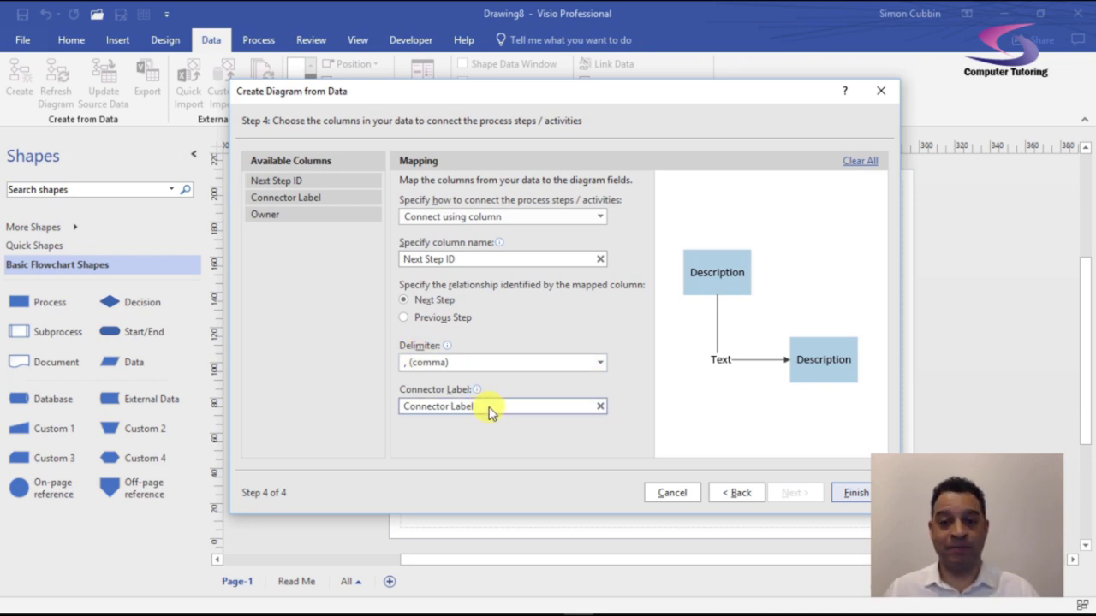
{"action": "left_click", "coordinate": [853, 494]}
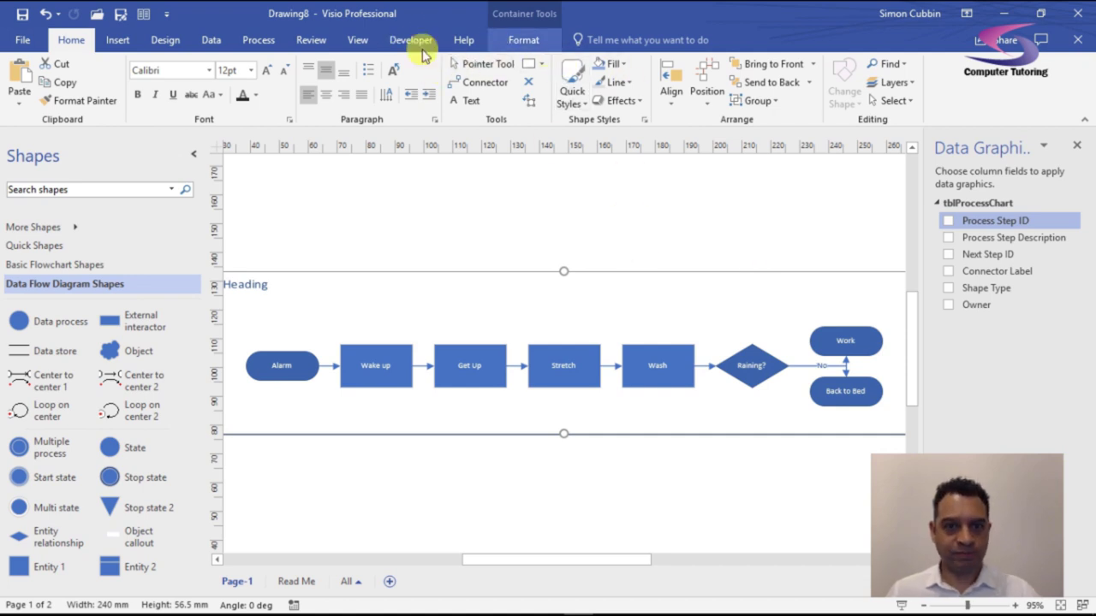
Switch to Excel and reopen the recent workbook Another Process Map.xlsx
{"action": "left_click", "coordinate": [212, 40]}
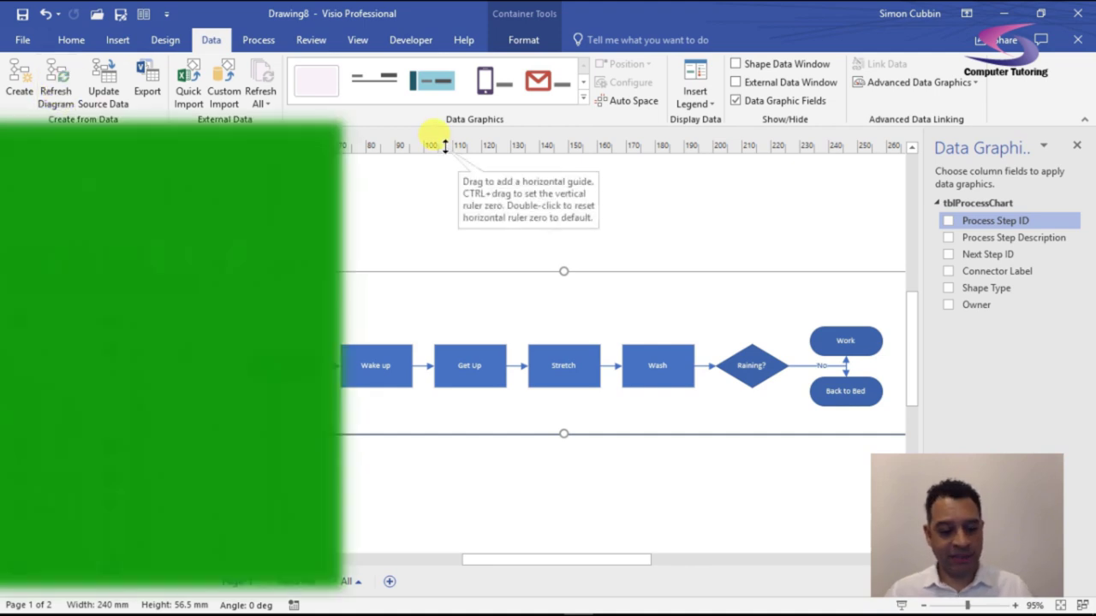
{"action": "key", "text": "super"}
{"action": "key", "text": "super"}
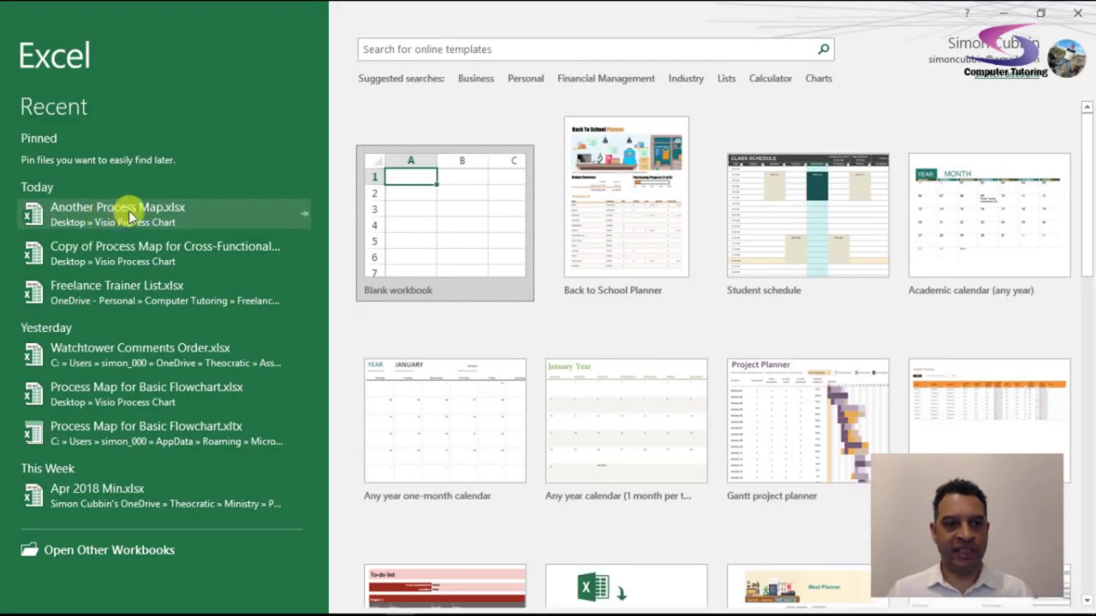
{"action": "left_click", "coordinate": [134, 211]}
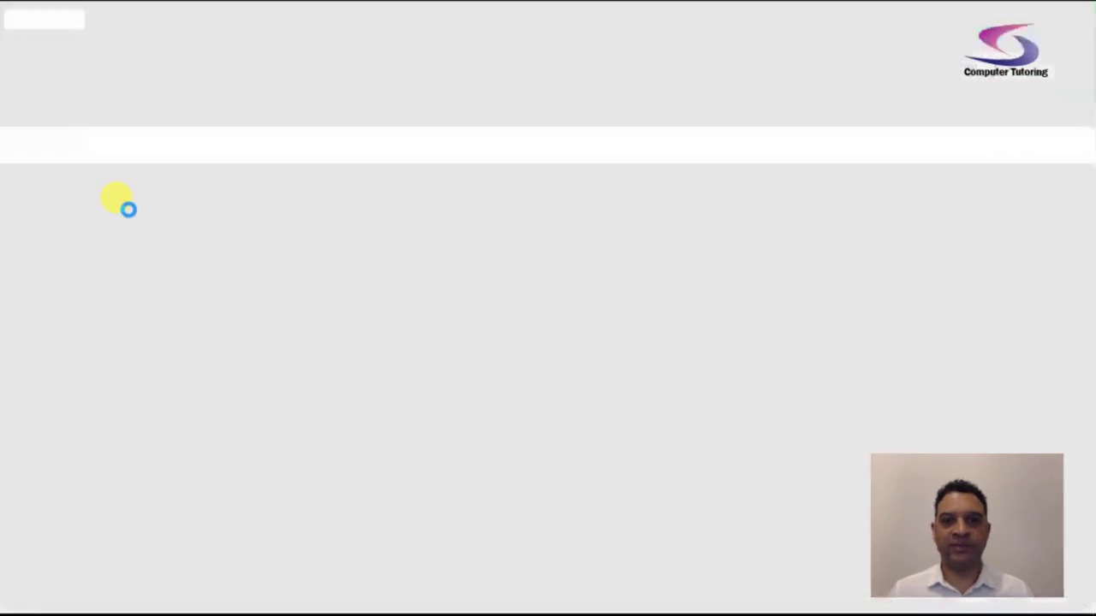
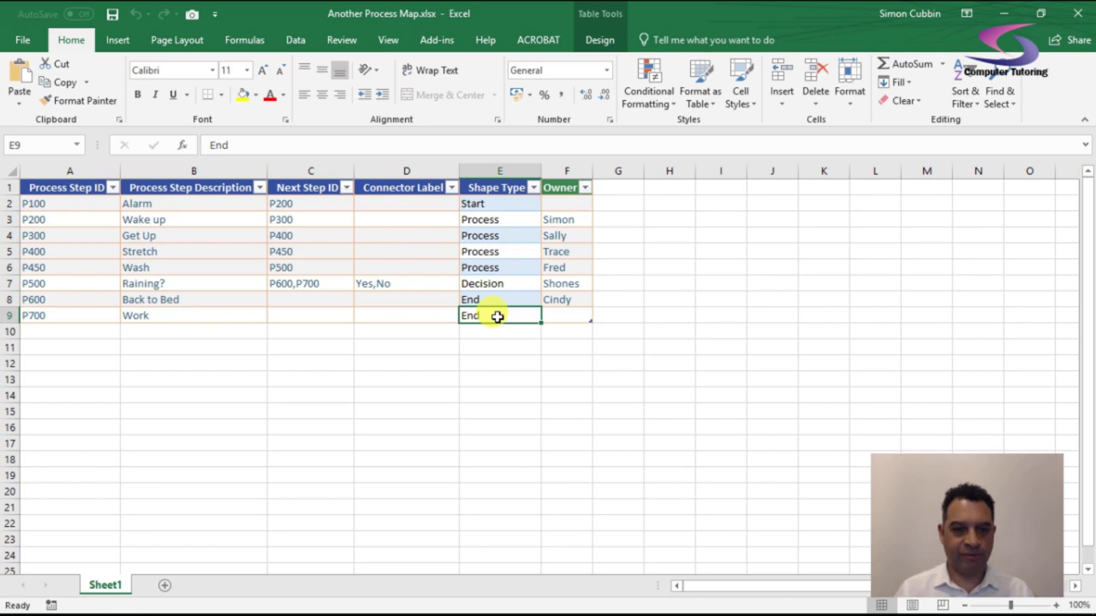
Set the shape type of the P700 Work step to Process
{"action": "type", "text": "Process"}
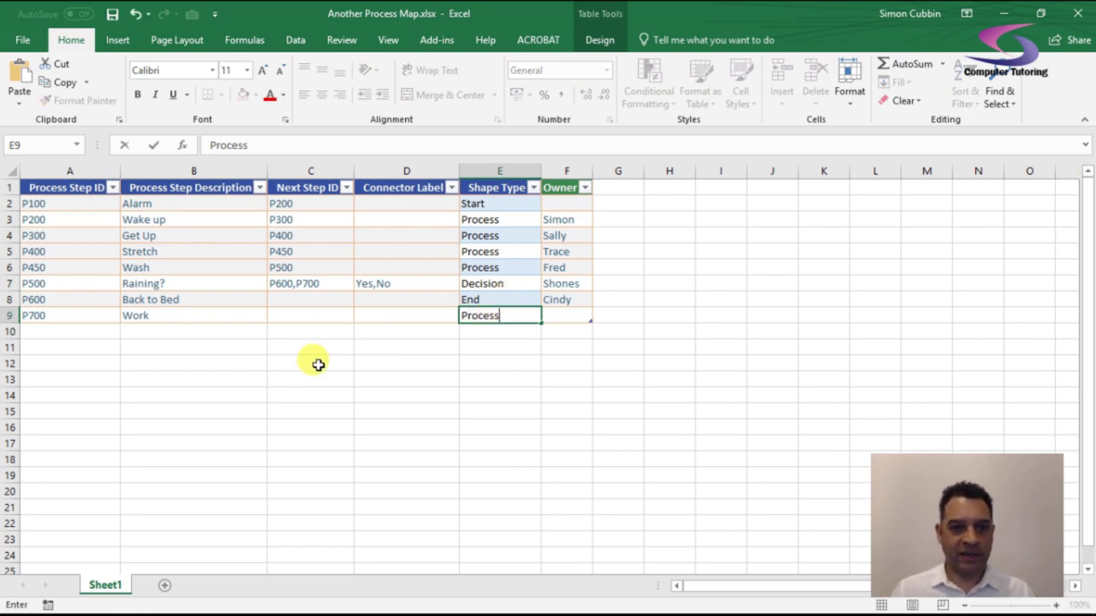
{"action": "left_click", "coordinate": [300, 315]}
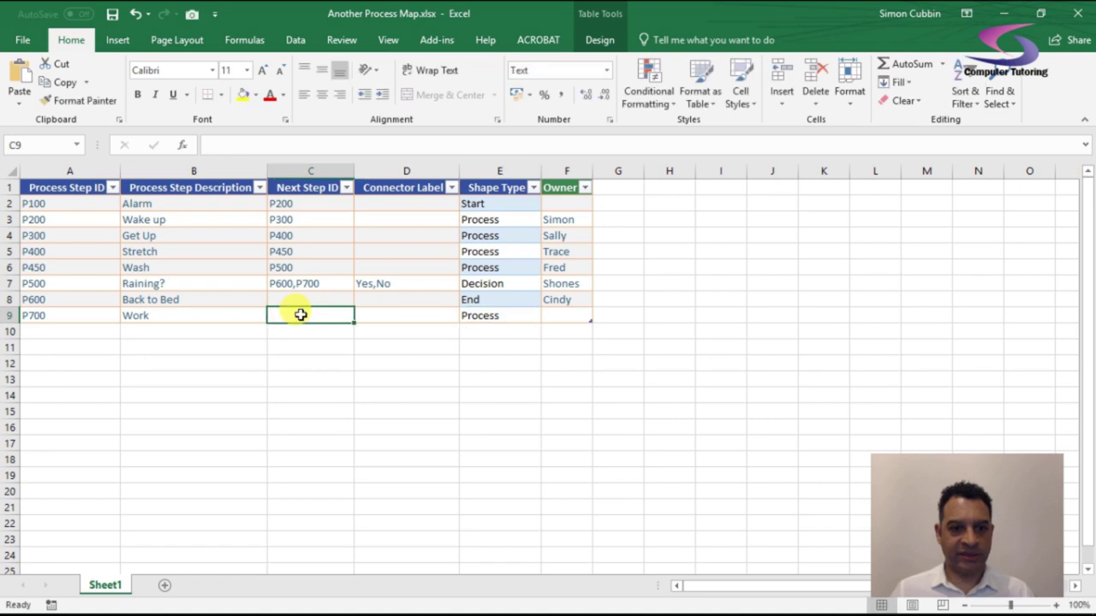
Add a new row below P700 with Process Step ID P800 and description Get To Work
{"action": "left_click", "coordinate": [54, 331]}
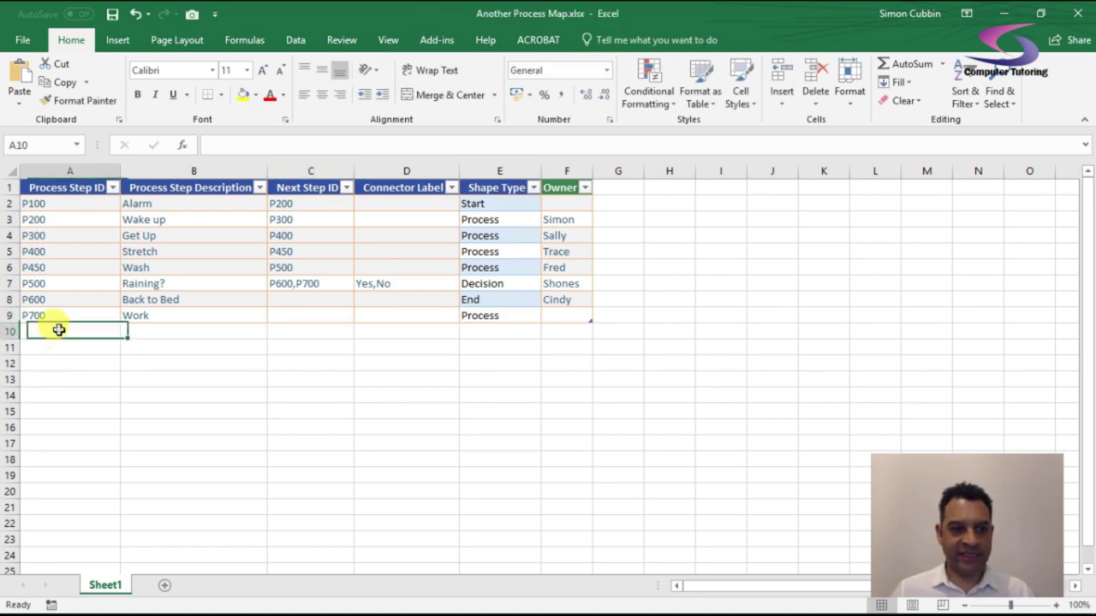
{"action": "type", "text": "P800"}
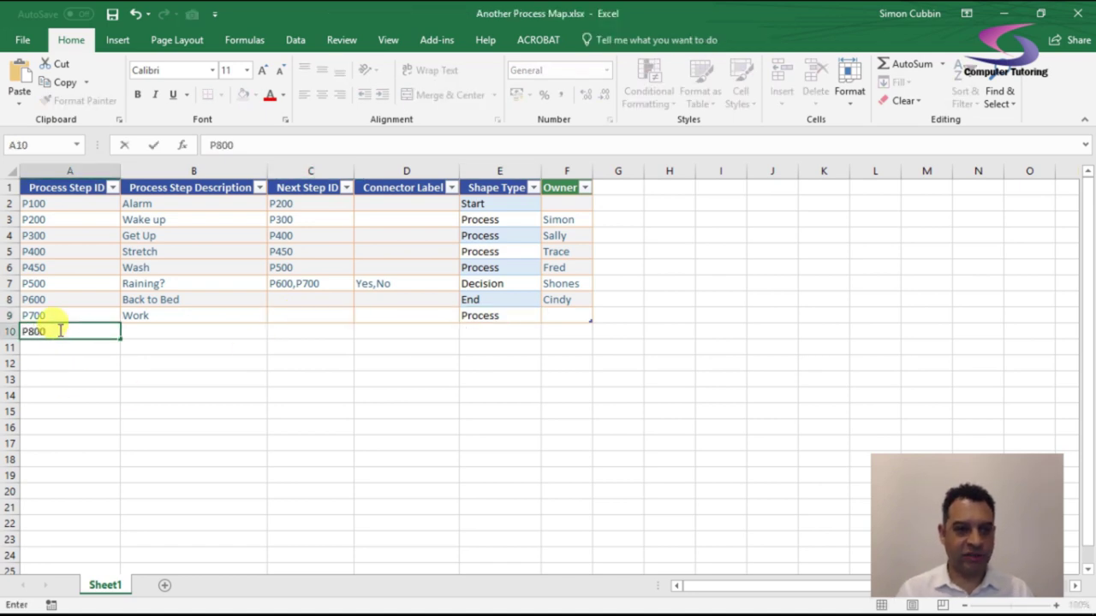
{"action": "key", "text": "Tab"}
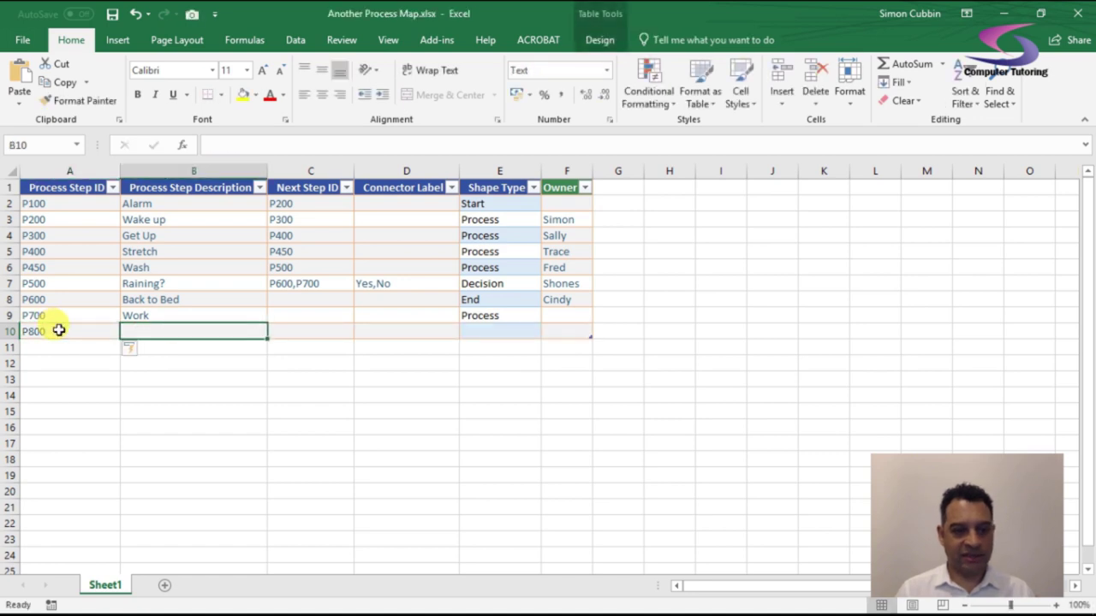
{"action": "type", "text": "Get "}
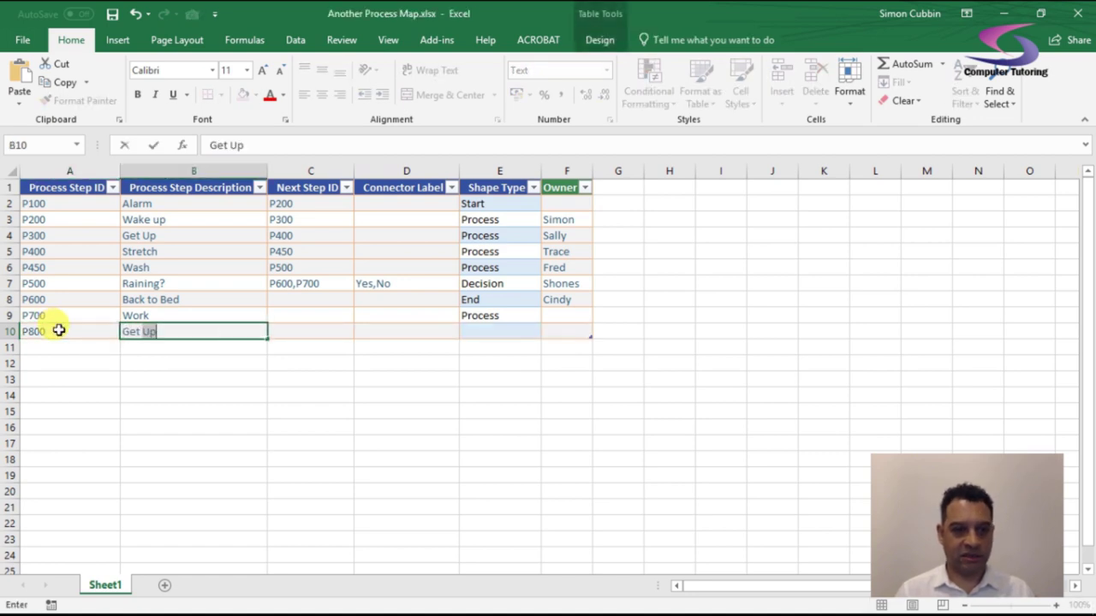
{"action": "type", "text": "To Work"}
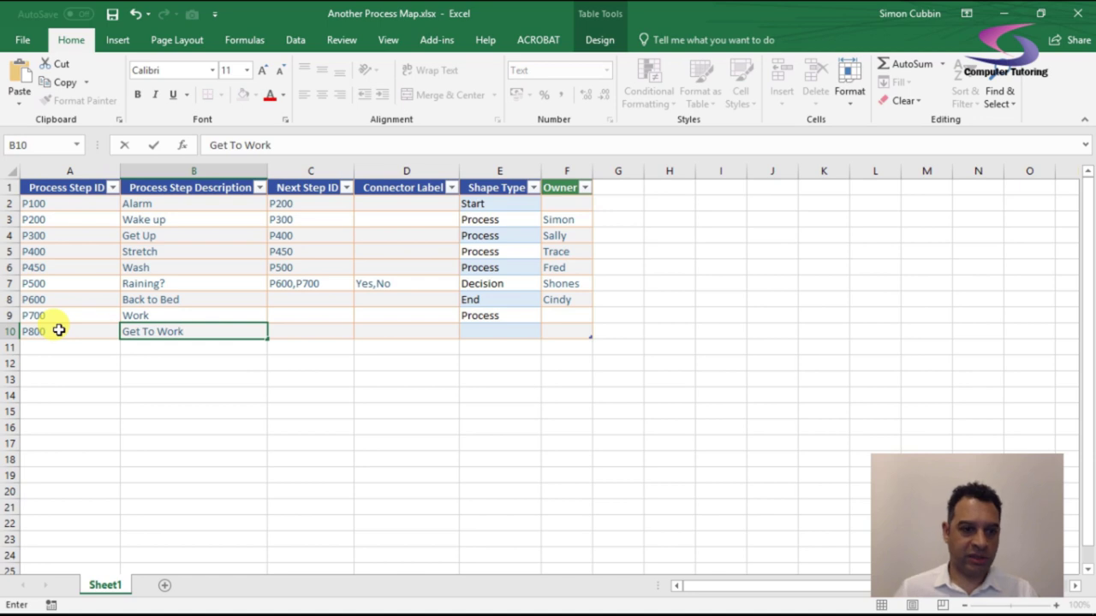
Change the P700 step's description to Drive to Work
{"action": "left_click", "coordinate": [168, 316]}
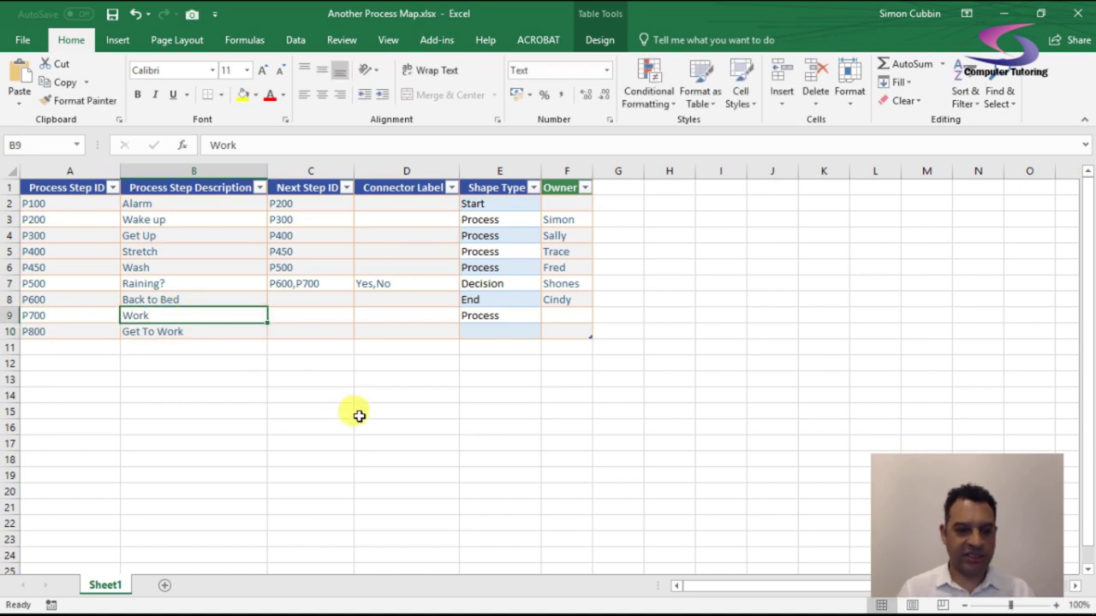
{"action": "type", "text": "Drive T"}
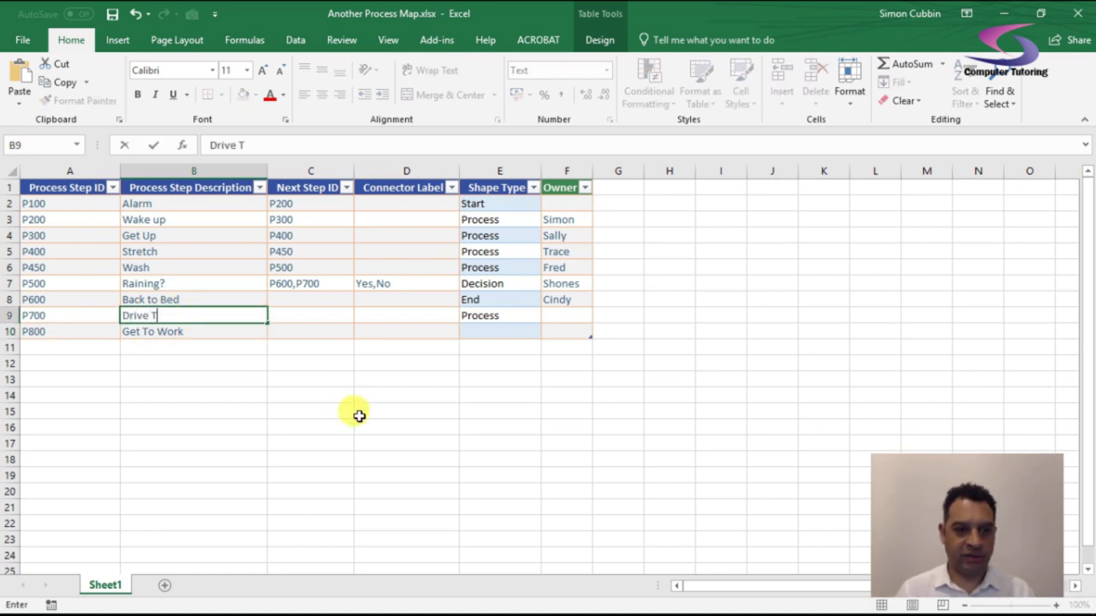
{"action": "type", "text": "o"}
{"action": "key", "text": "BackSpace"}
{"action": "key", "text": "BackSpace"}
{"action": "type", "text": "to Work"}
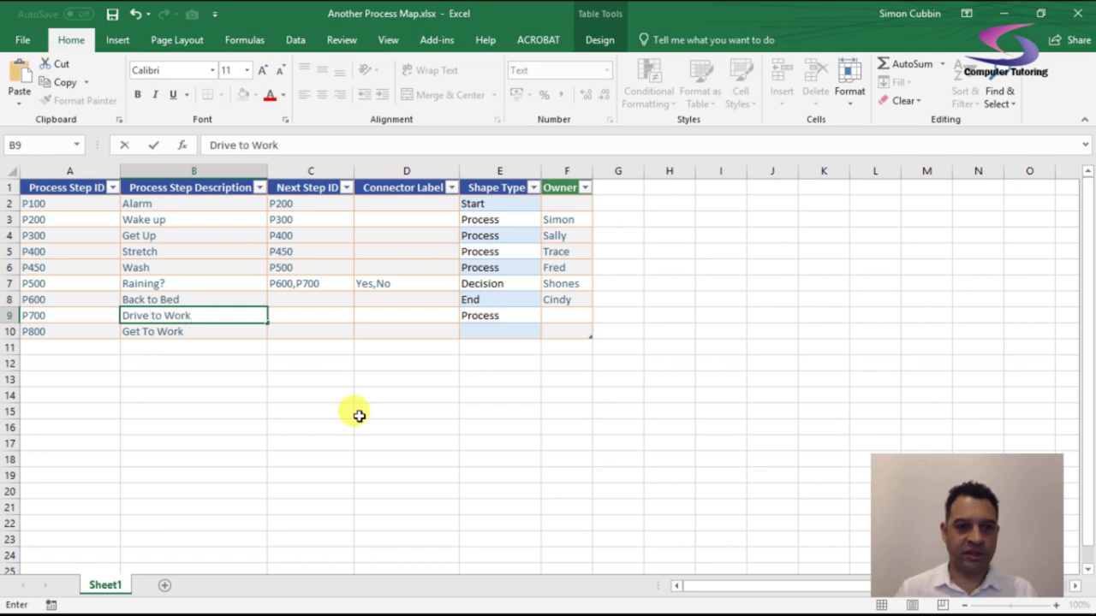
{"action": "left_click", "coordinate": [227, 299]}
{"action": "left_click", "coordinate": [300, 298]}
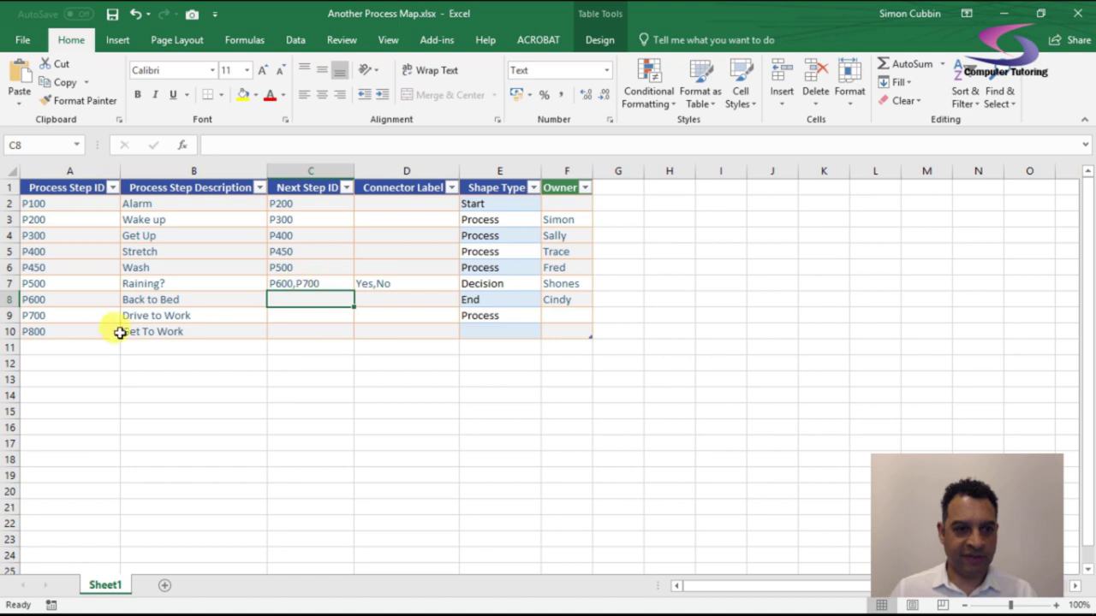
Set the Next Step ID of P700 to P800 and the shape type of P800 to Process
{"action": "left_click", "coordinate": [296, 314]}
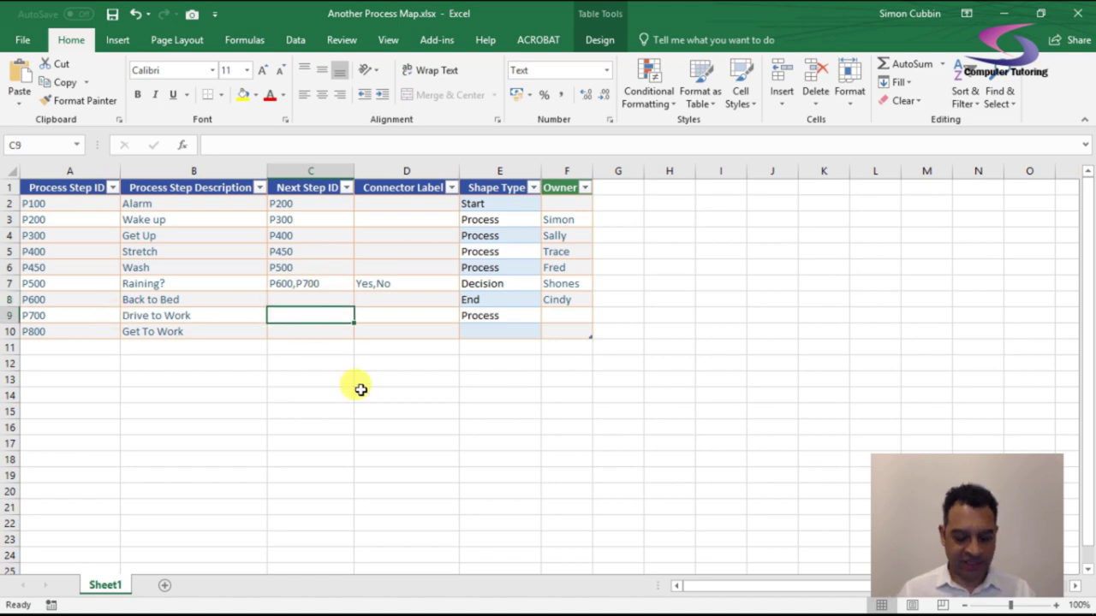
{"action": "type", "text": "P800"}
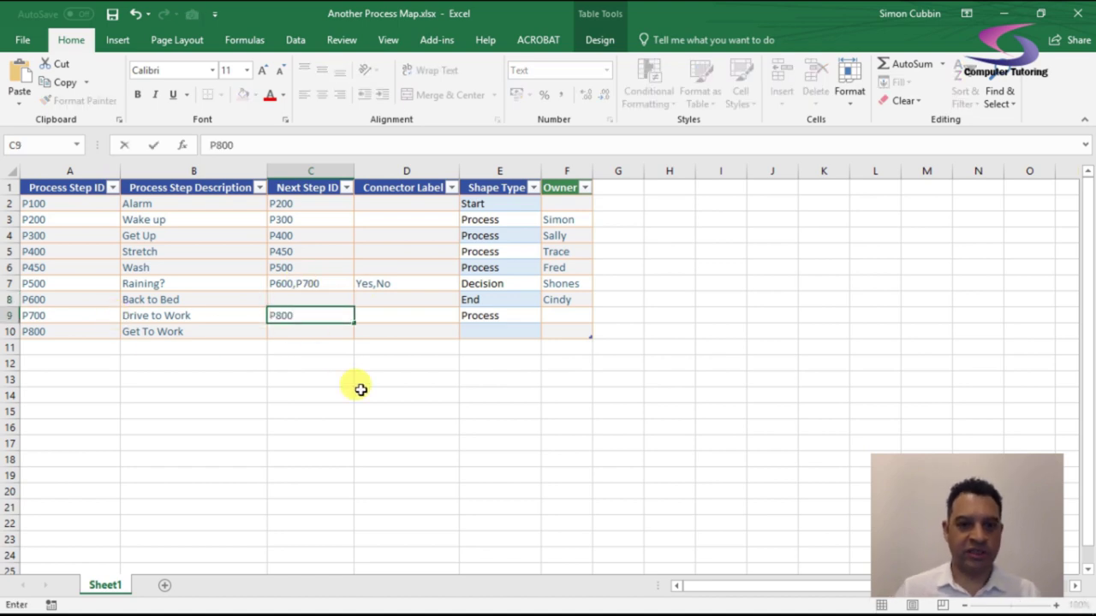
{"action": "left_click", "coordinate": [509, 331]}
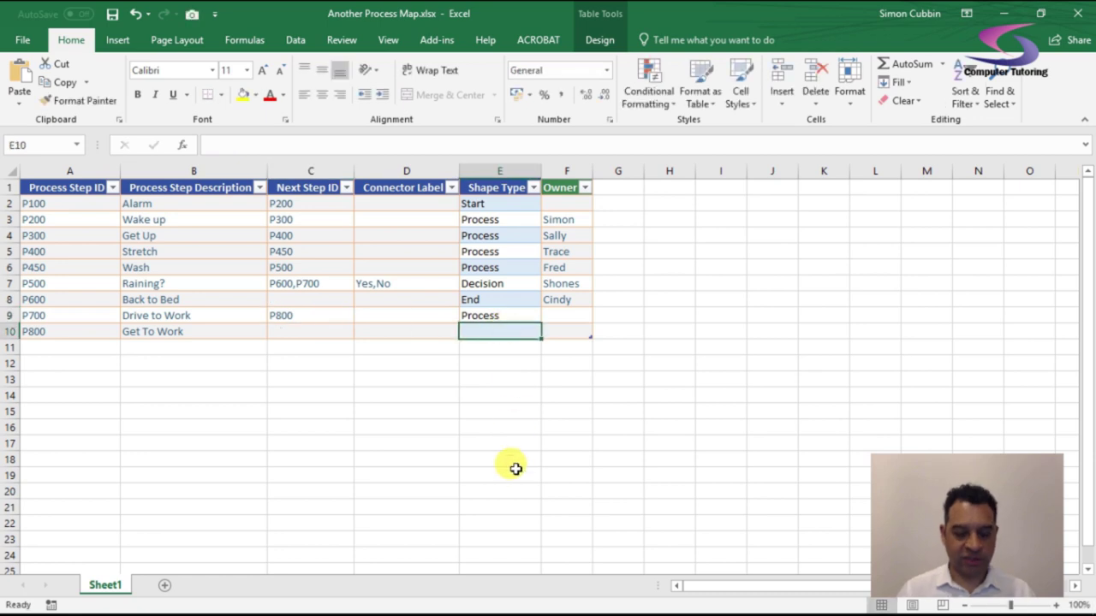
{"action": "type", "text": "Process"}
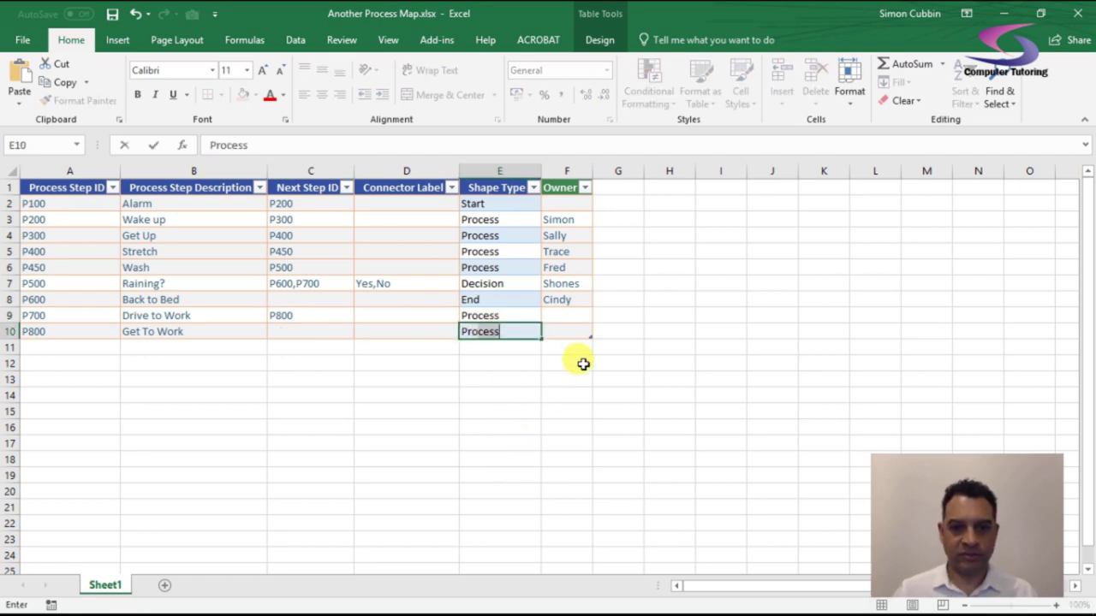
{"action": "left_click", "coordinate": [568, 313]}
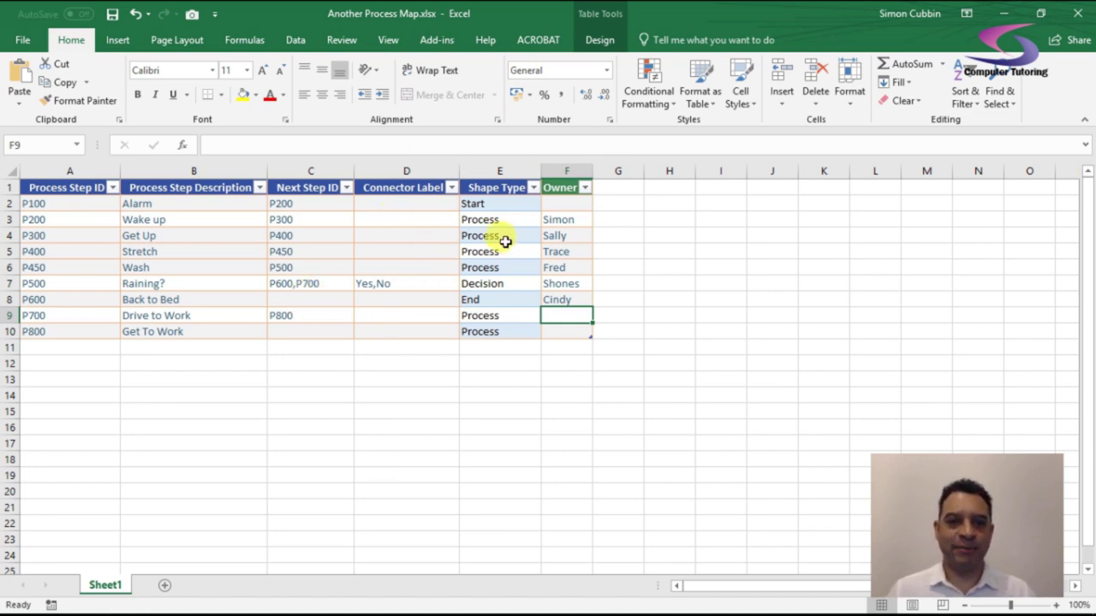
Check the name assigned to the process map table in its design properties
{"action": "left_click", "coordinate": [632, 254]}
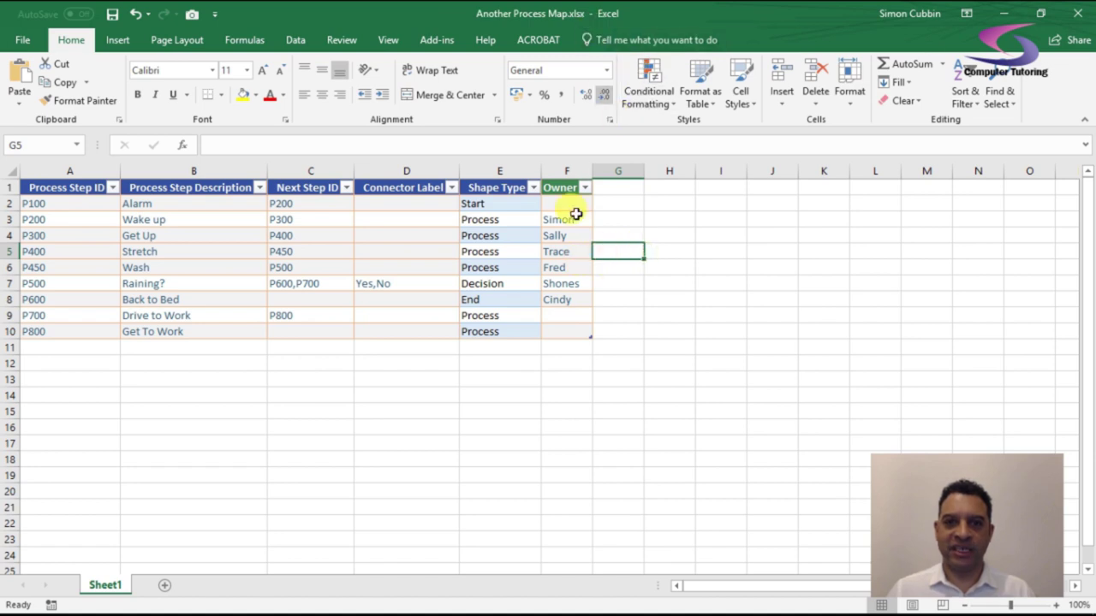
{"action": "left_click", "coordinate": [492, 266]}
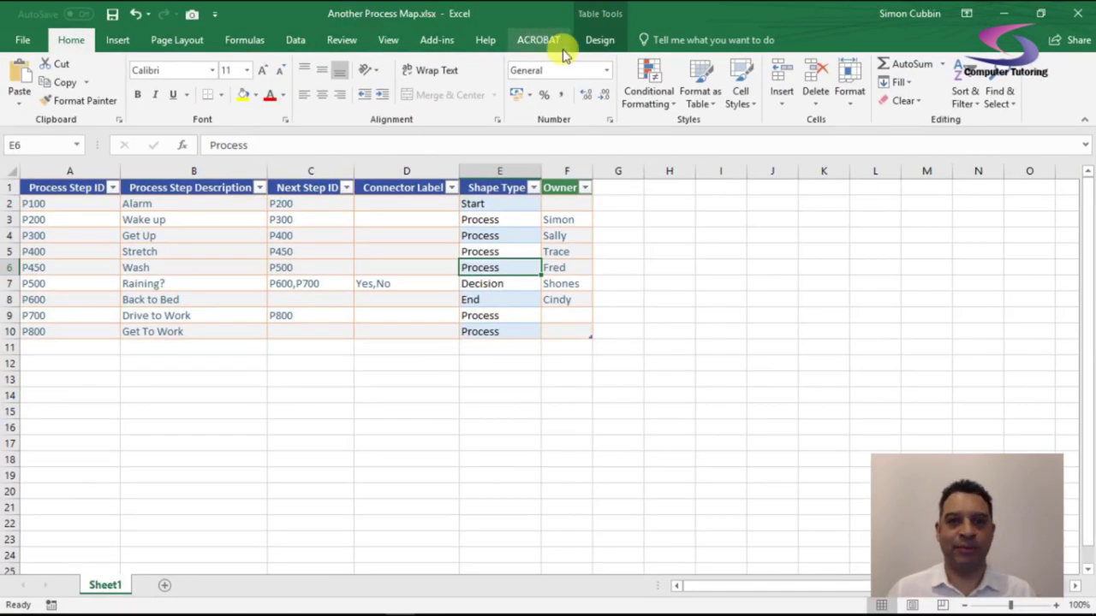
{"action": "left_click", "coordinate": [599, 38]}
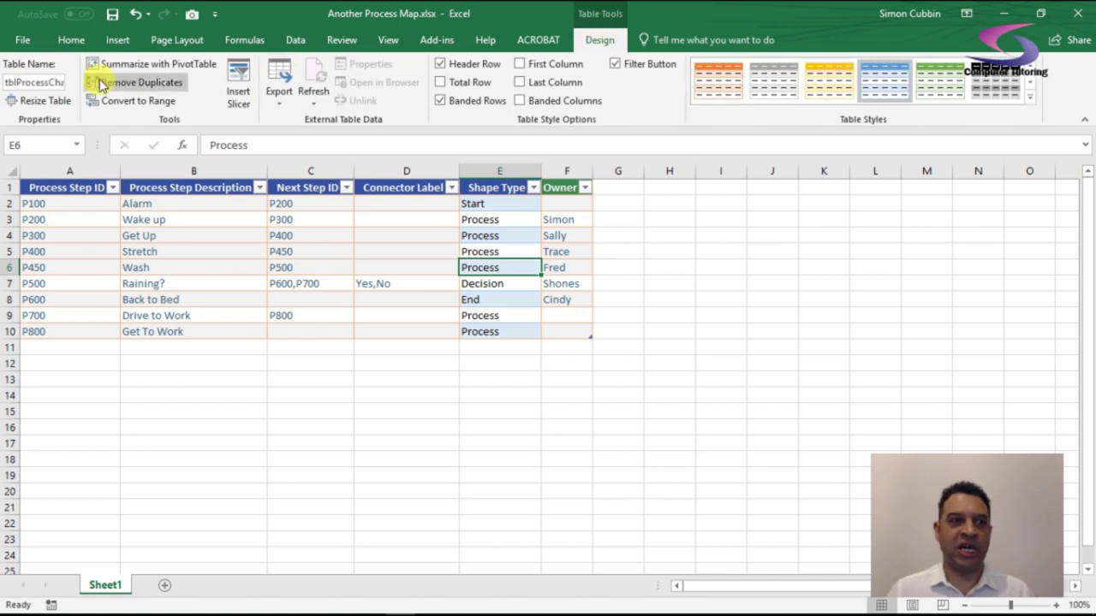
{"action": "left_click", "coordinate": [11, 81]}
{"action": "type", "text": "tbl"}
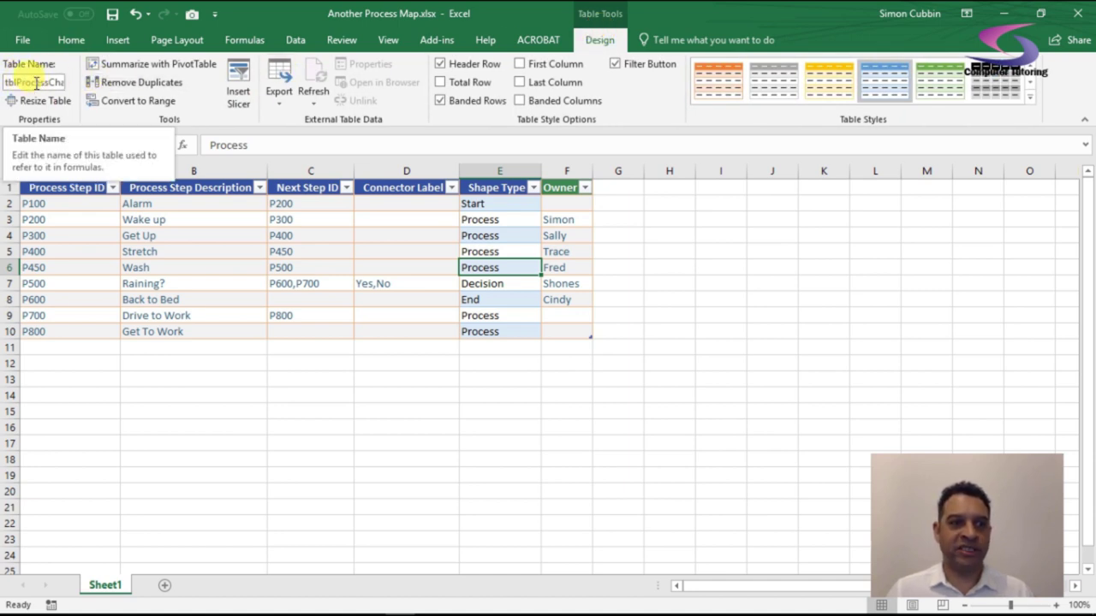
{"action": "key", "text": "Return"}
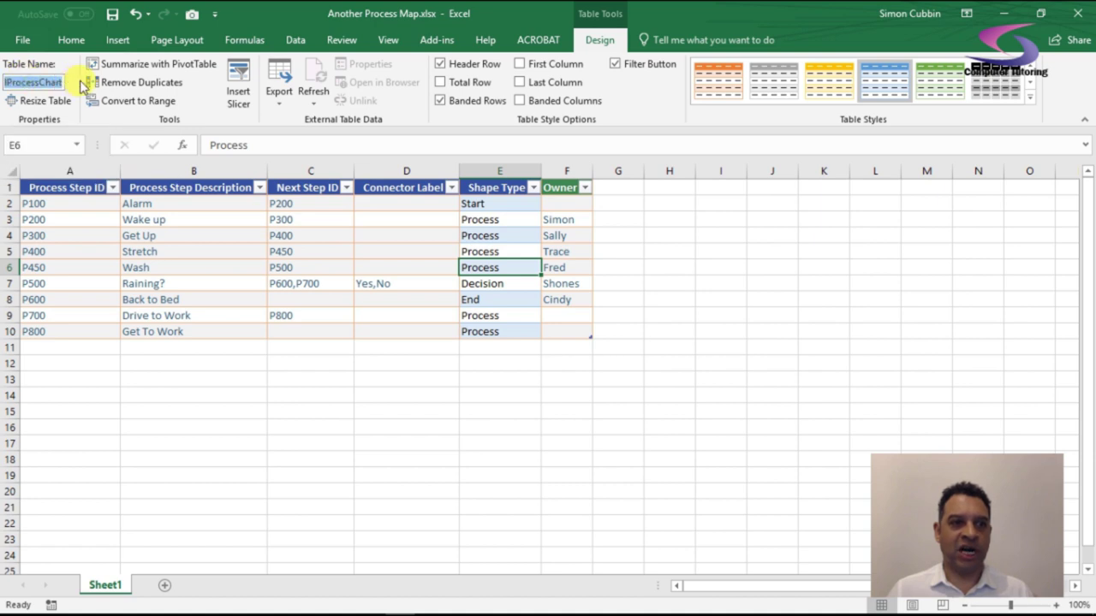
{"action": "left_click", "coordinate": [312, 267]}
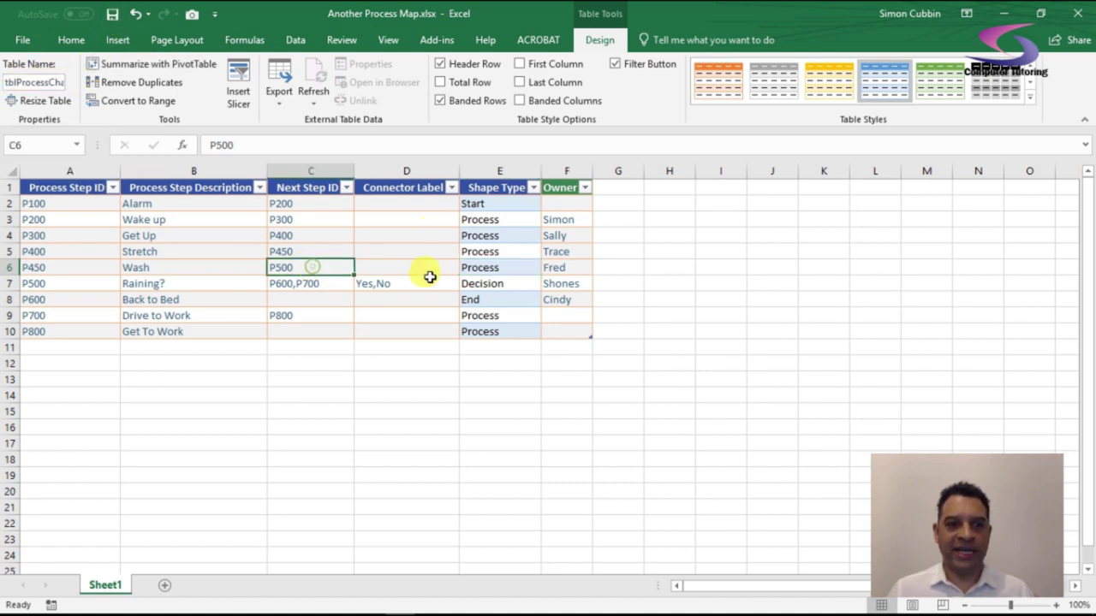
Save the updated process map workbook and close it
{"action": "left_click", "coordinate": [112, 15]}
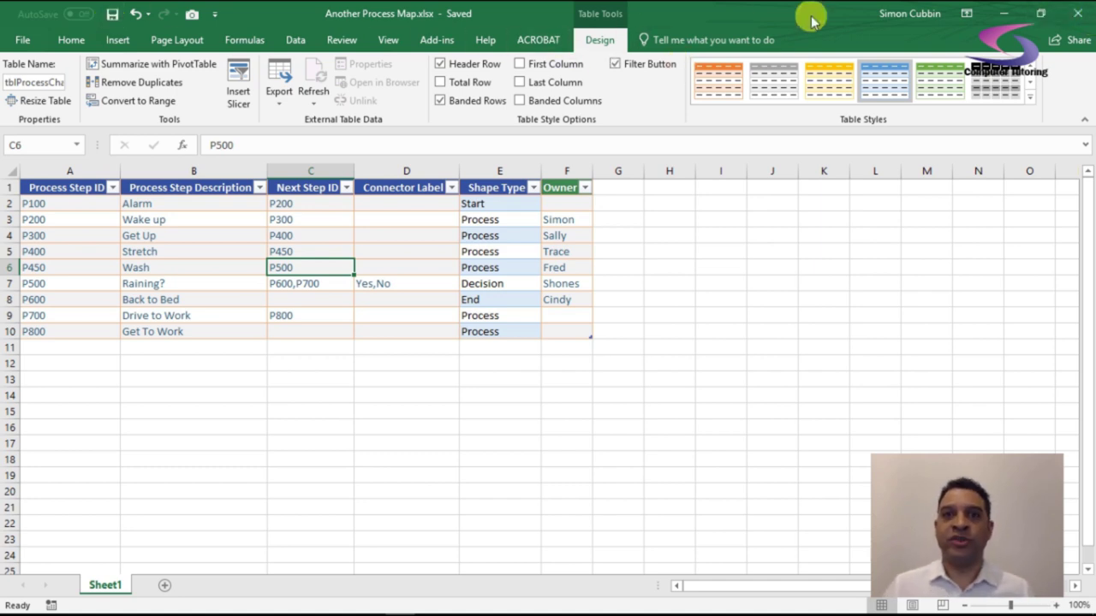
{"action": "left_click", "coordinate": [1083, 19]}
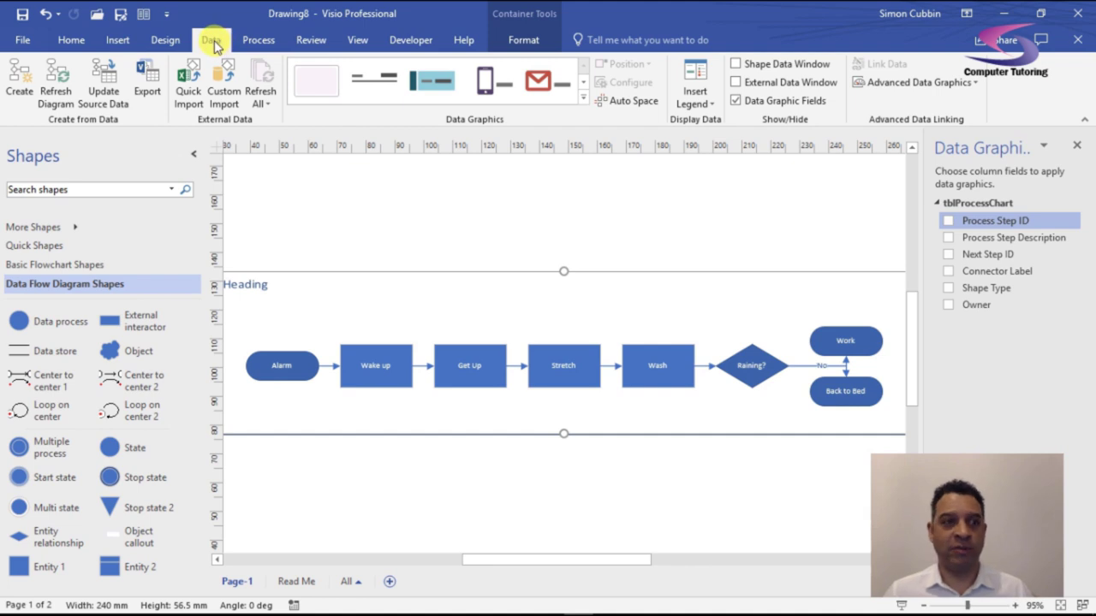
Refresh the flowchart in Visio from the updated workbook and inspect the branches after the Raining? decision
{"action": "left_click", "coordinate": [60, 84]}
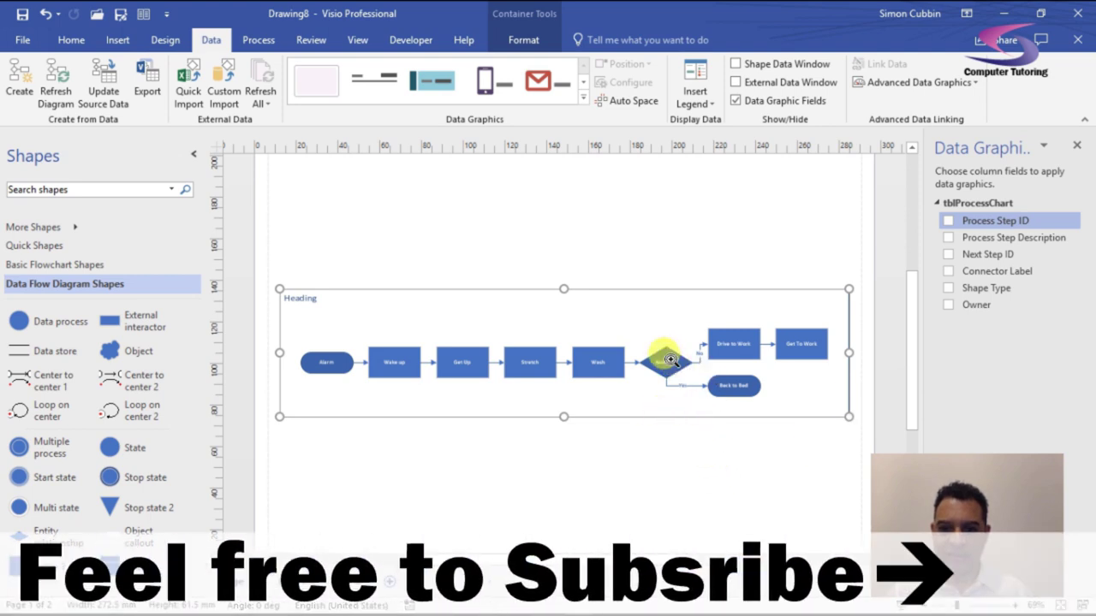
{"action": "left_click_drag", "start_coordinate": [633, 312], "coordinate": [838, 438]}
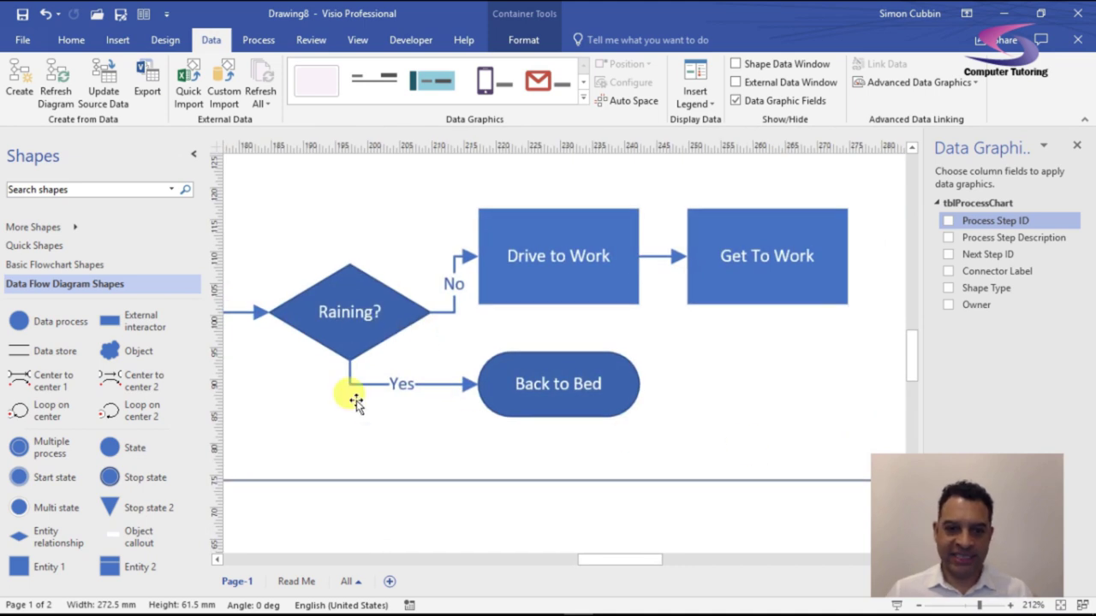